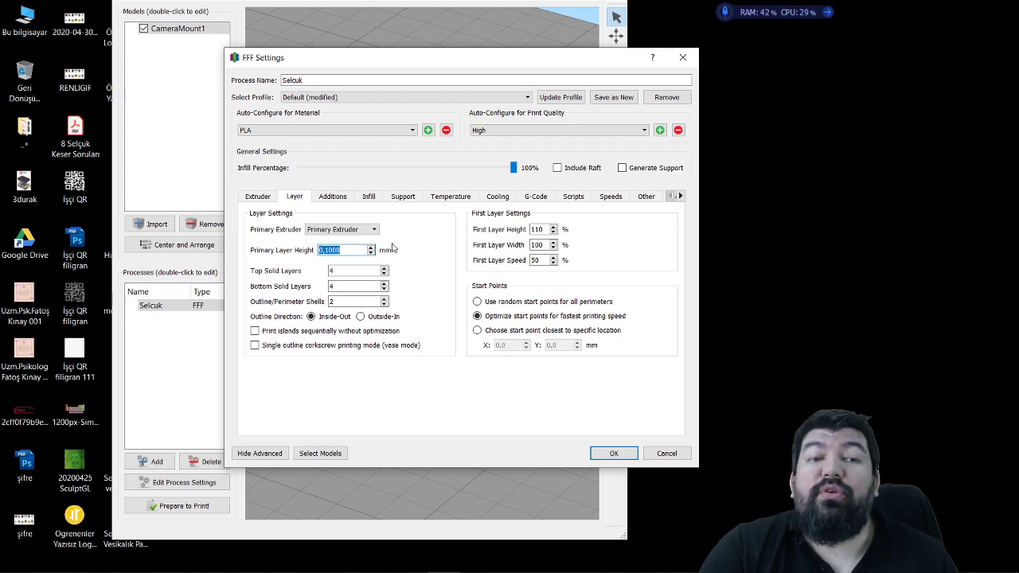
Switch the process's auto-configured print quality to Medium.
left_click_drag(513, 168, 658, 173)
left_click(525, 131)
left_click(510, 141)
key("alt+Down")
key("Down")
key("Return")
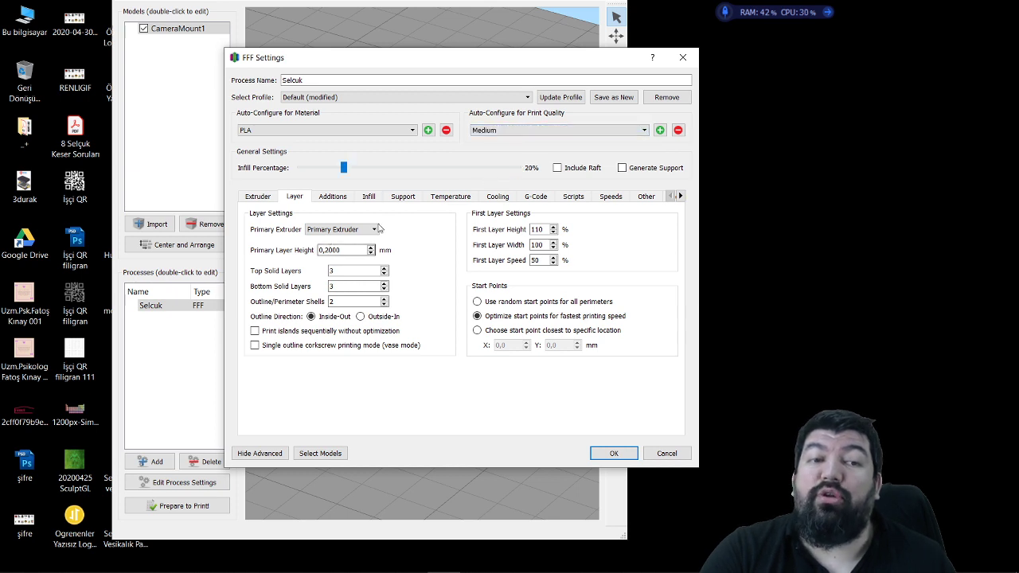
Set the process's auto-configured print quality to High.
left_click(527, 131)
left_click(494, 160)
left_click(350, 250)
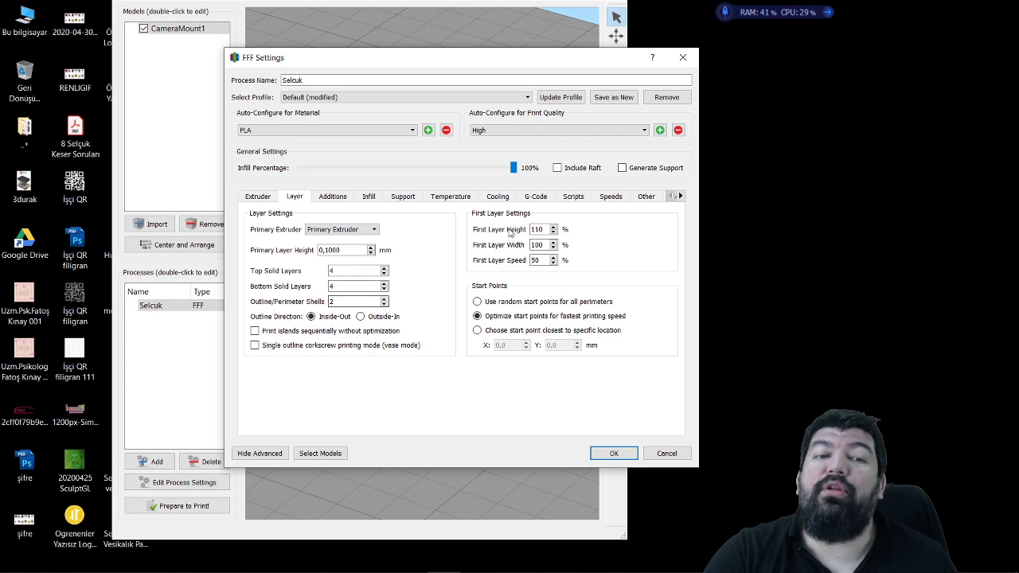
Enable the skirt/brim among the process's additions.
left_click(333, 196)
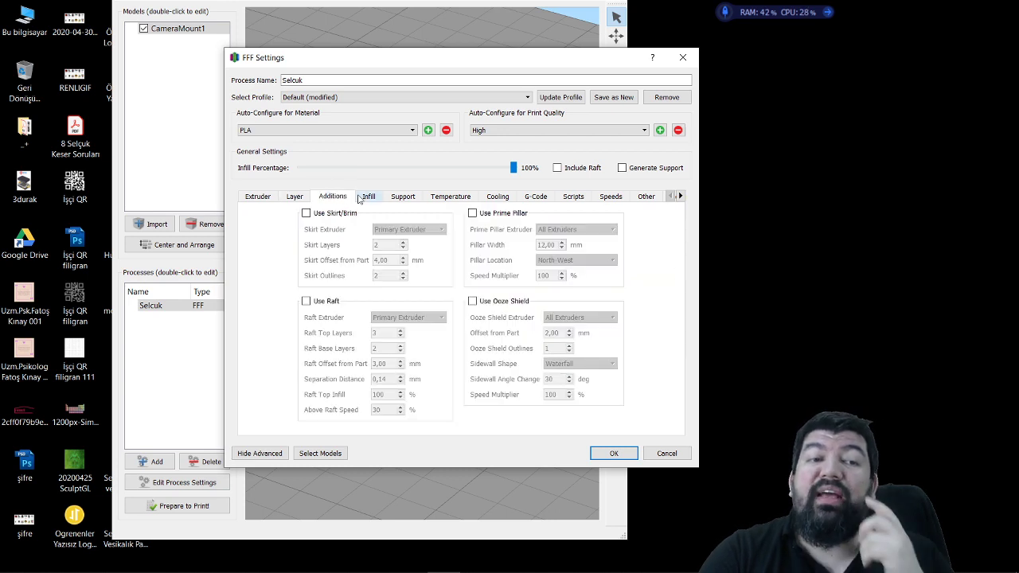
left_click(306, 214)
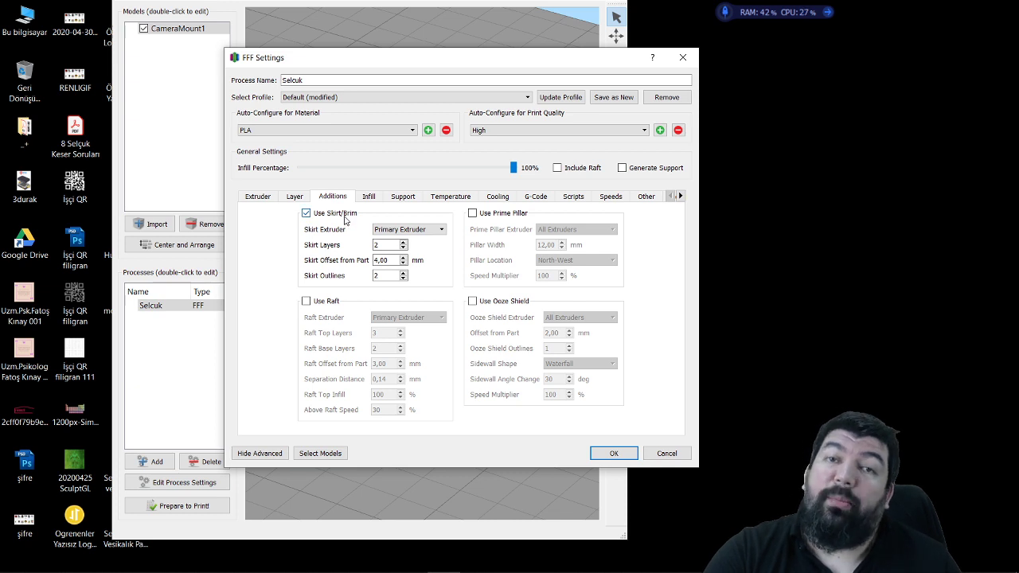
left_click(306, 214)
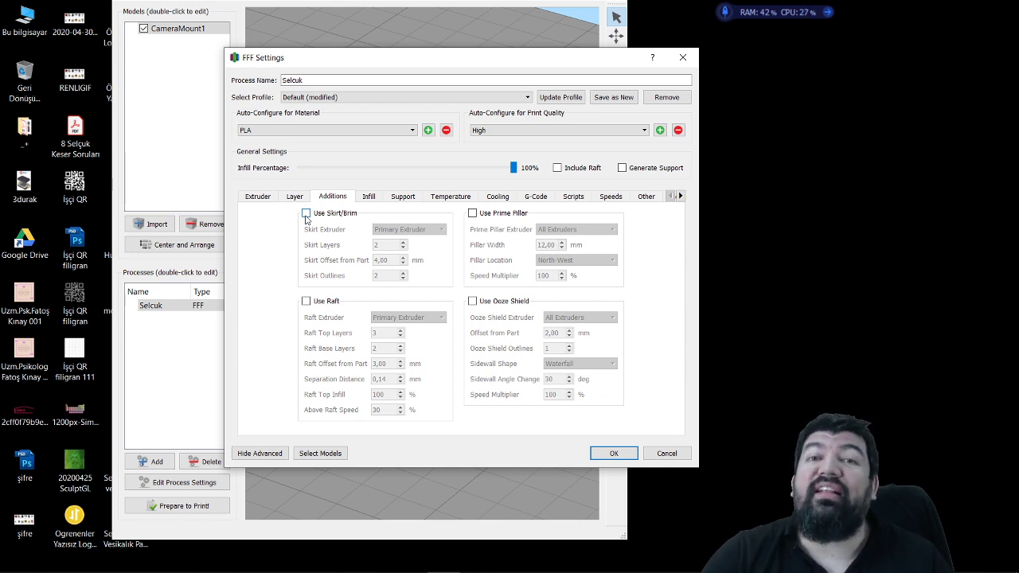
left_click(306, 215)
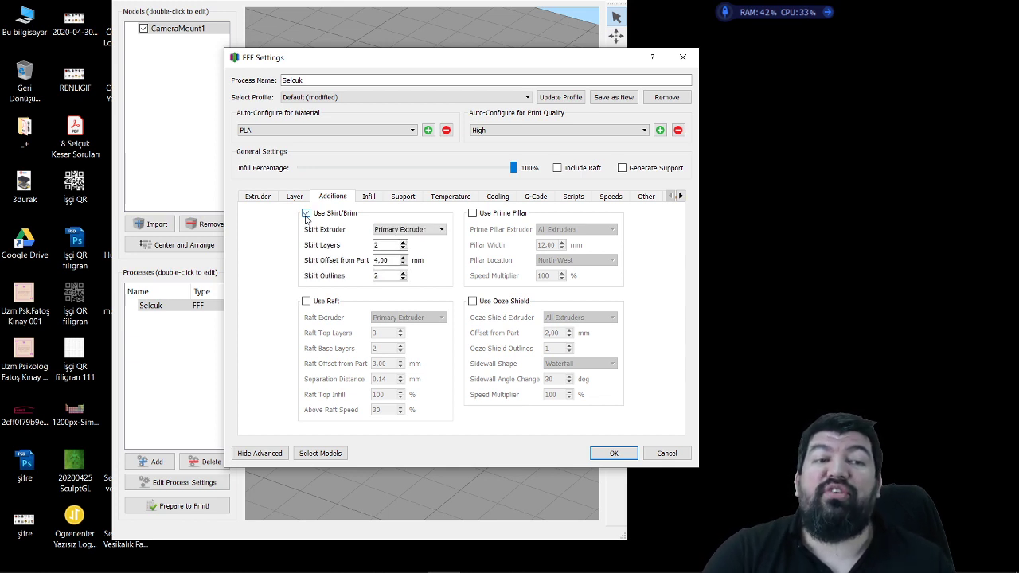
left_click(307, 214)
left_click(307, 214)
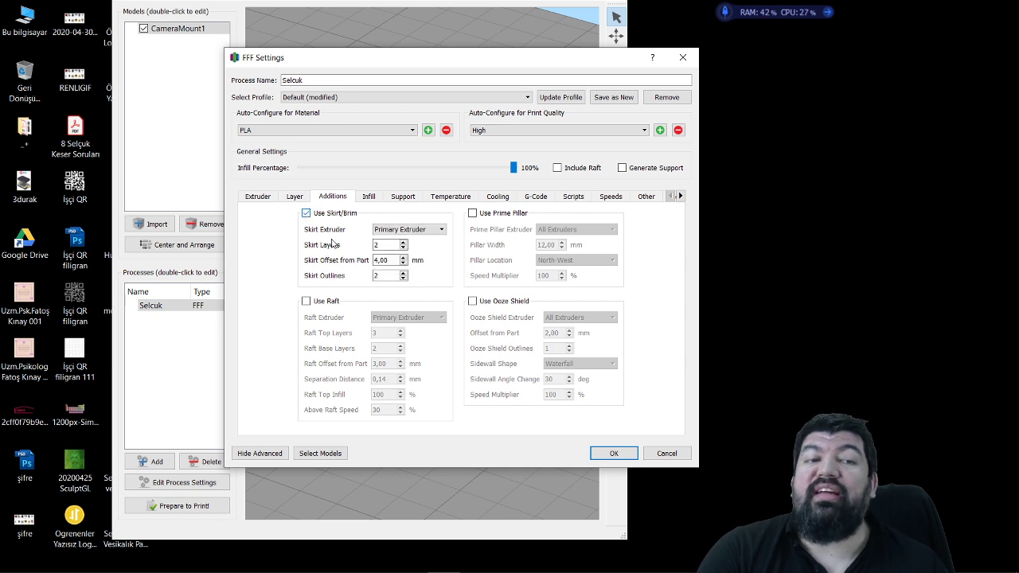
Set the number of skirt outlines to 7 and apply the process settings.
left_click(388, 244)
left_click(391, 261)
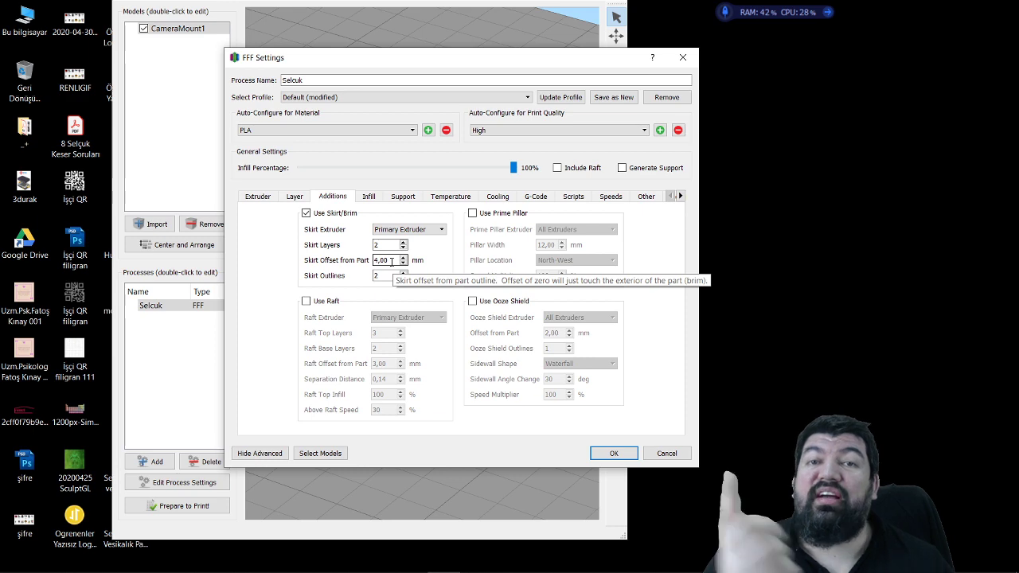
left_click_drag(569, 48, 850, 85)
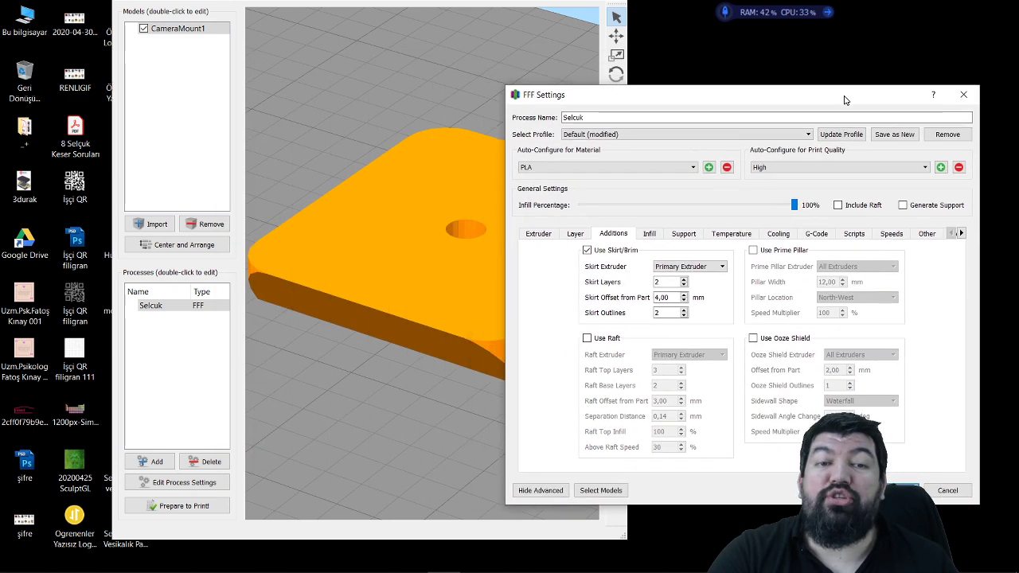
left_click(684, 316)
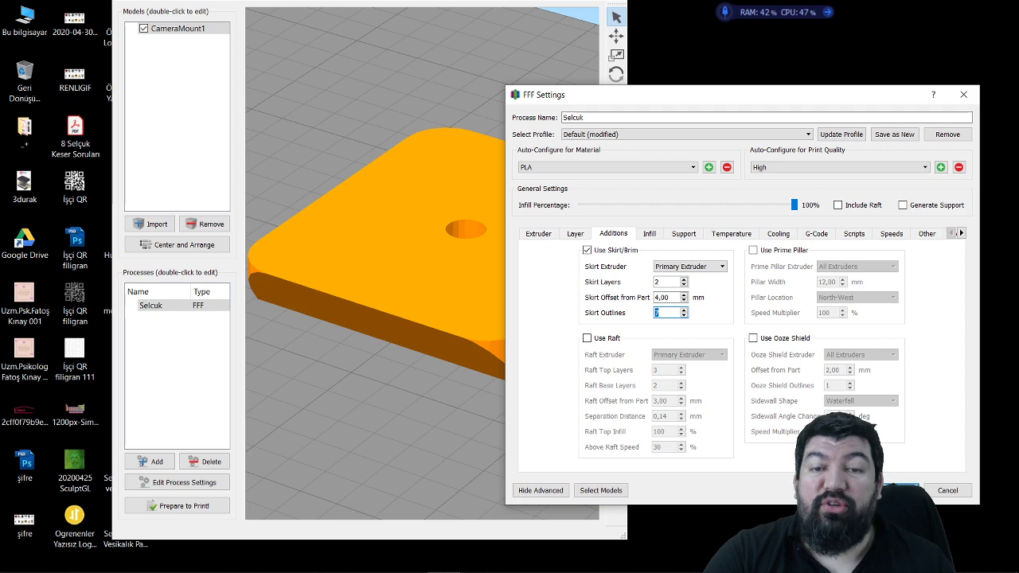
left_click(902, 490)
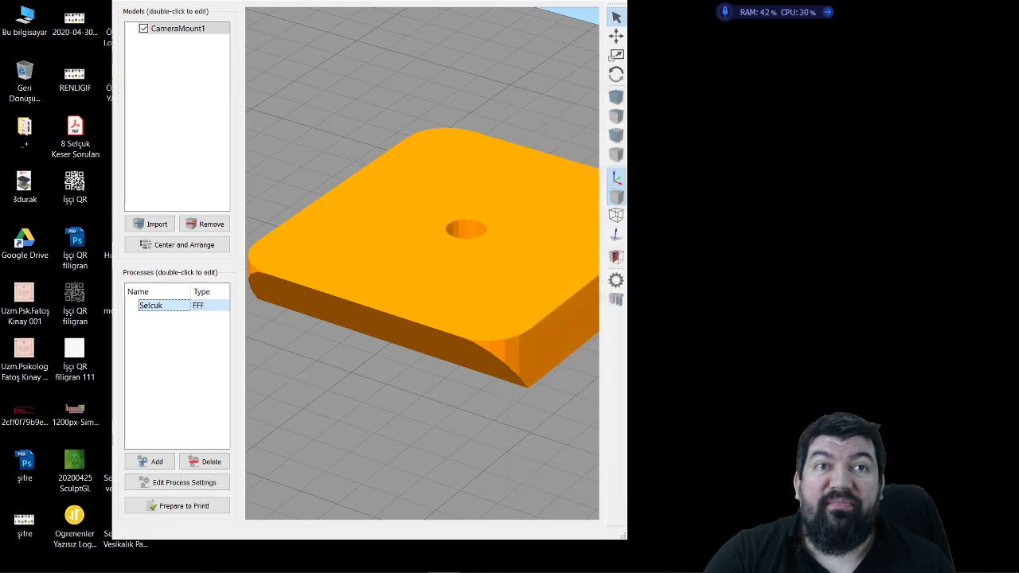
Generate the print preview of the camera mount, examine the skirt around its base up close, and return to the model view.
left_click(179, 507)
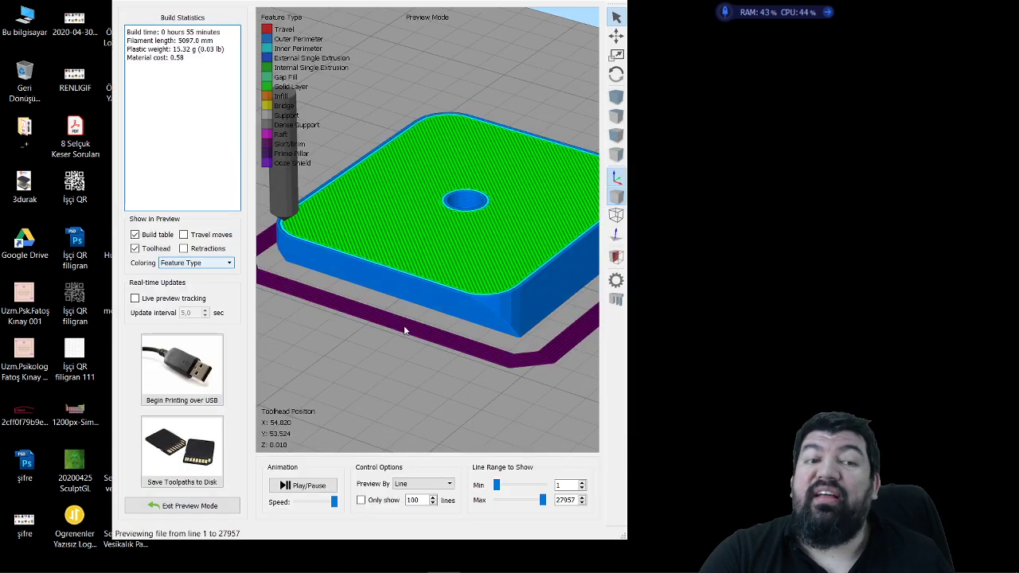
scroll(400, 336, "up", 3)
scroll(419, 376, "up", 3)
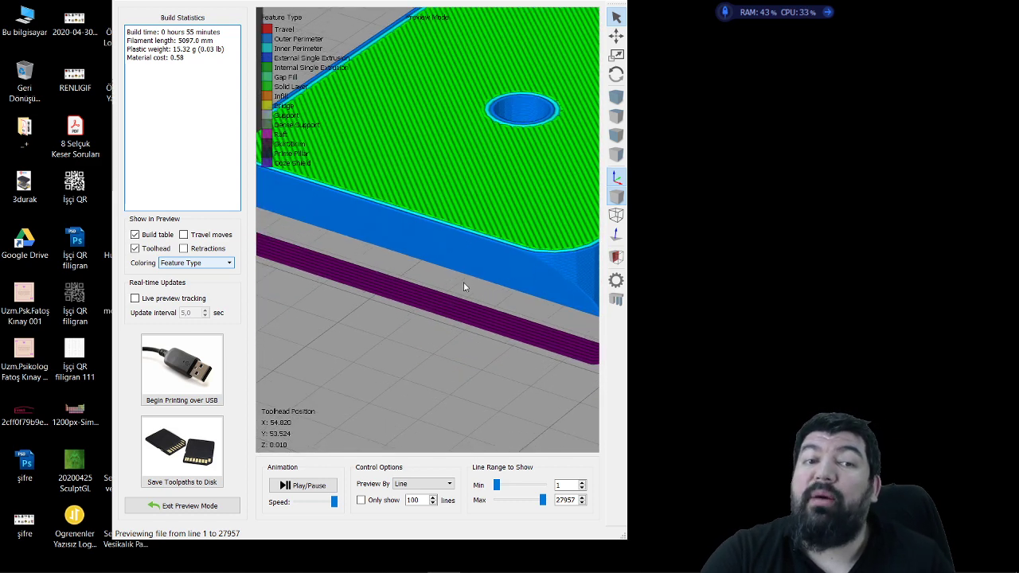
left_click(189, 507)
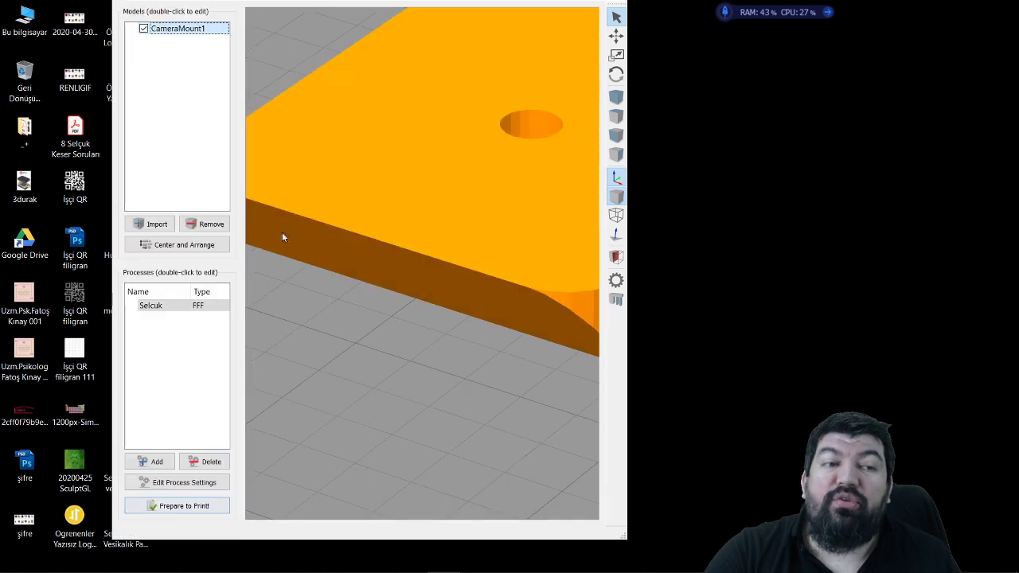
Set the skirt offset from the part to 0,00 mm and apply the process settings.
left_click(180, 483)
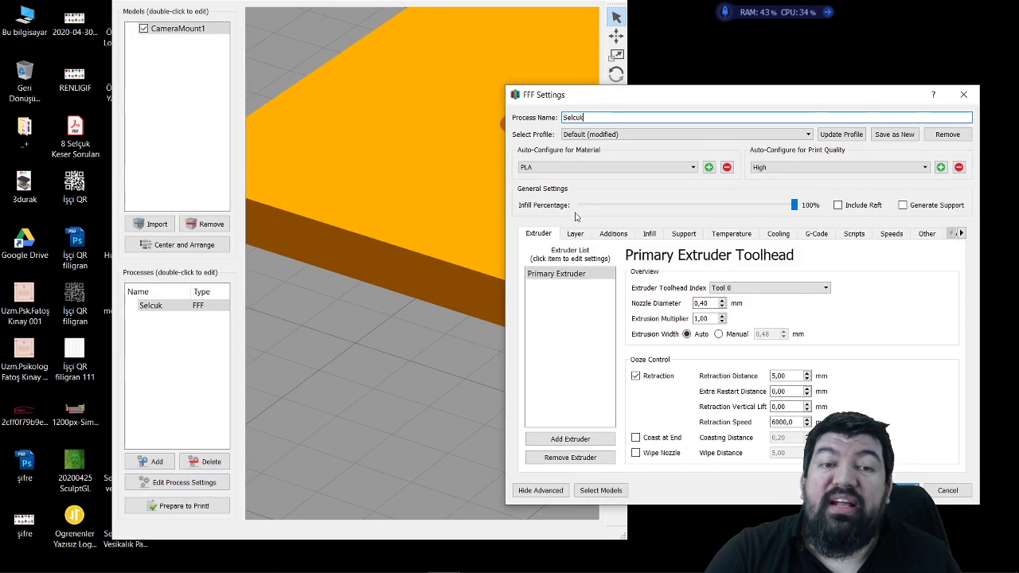
left_click(575, 234)
left_click(611, 234)
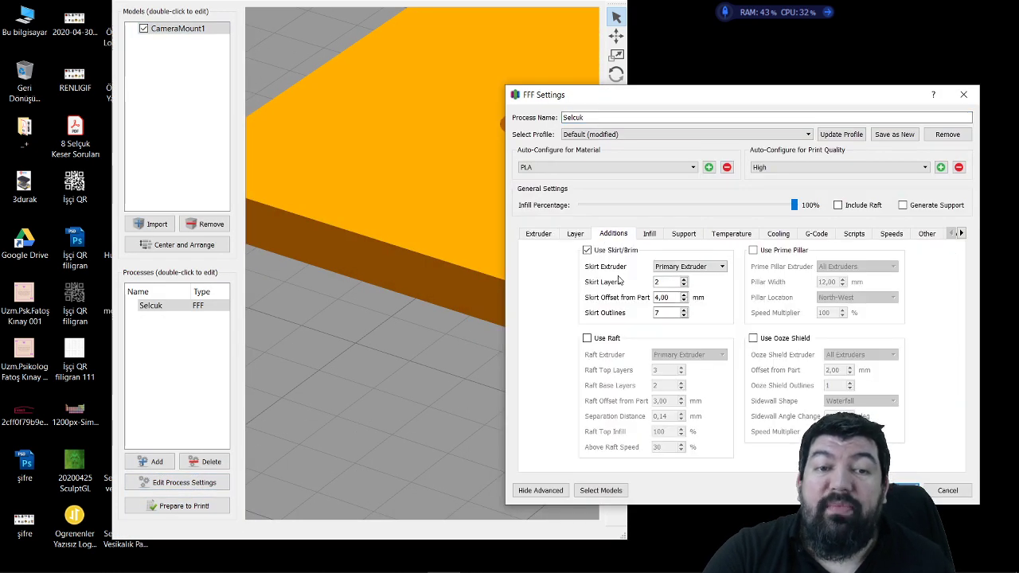
scroll(683, 302, "down", 2)
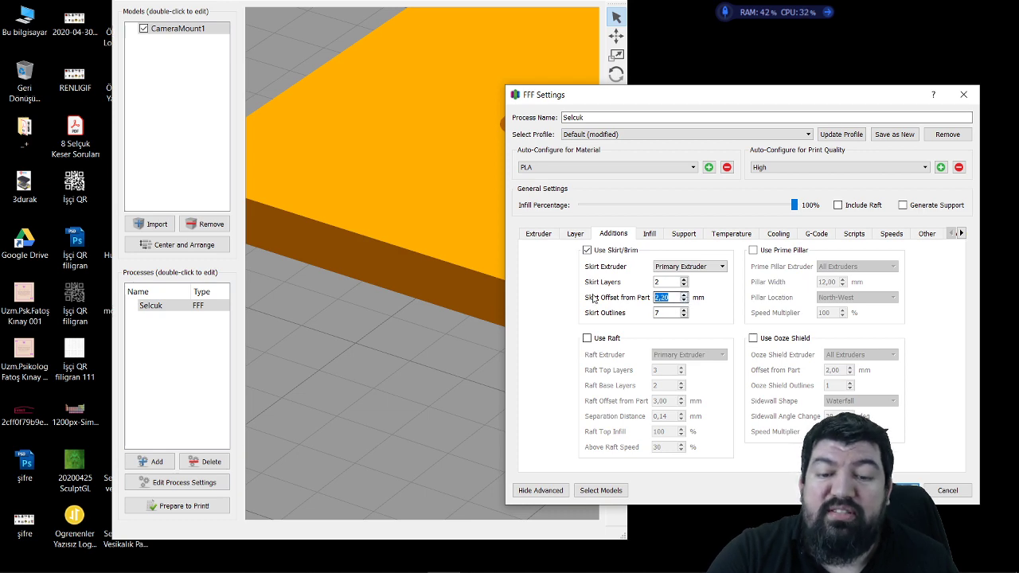
key("Return")
Generate the print preview again, examine the brim along the part's base corner, and leave the preview.
left_click(177, 506)
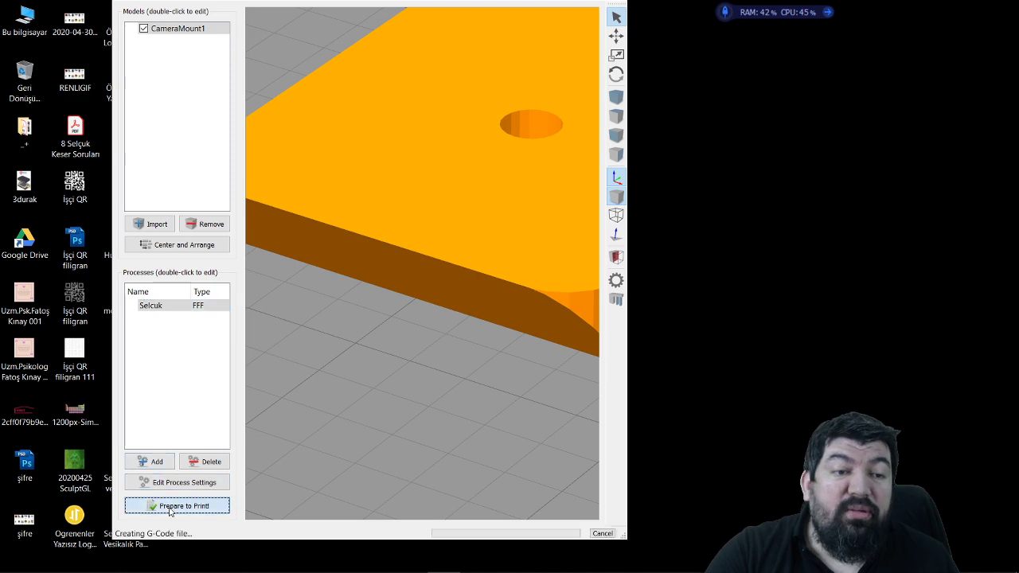
right_click_drag(380, 249, 590, 291)
left_click_drag(429, 299, 557, 334)
right_click_drag(556, 334, 407, 323)
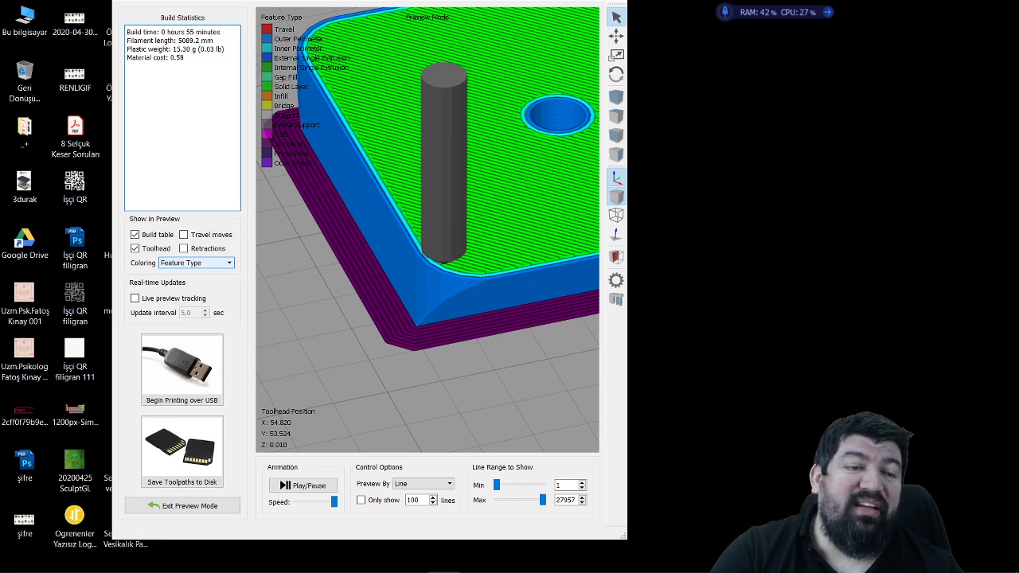
mouse_move(80, 570)
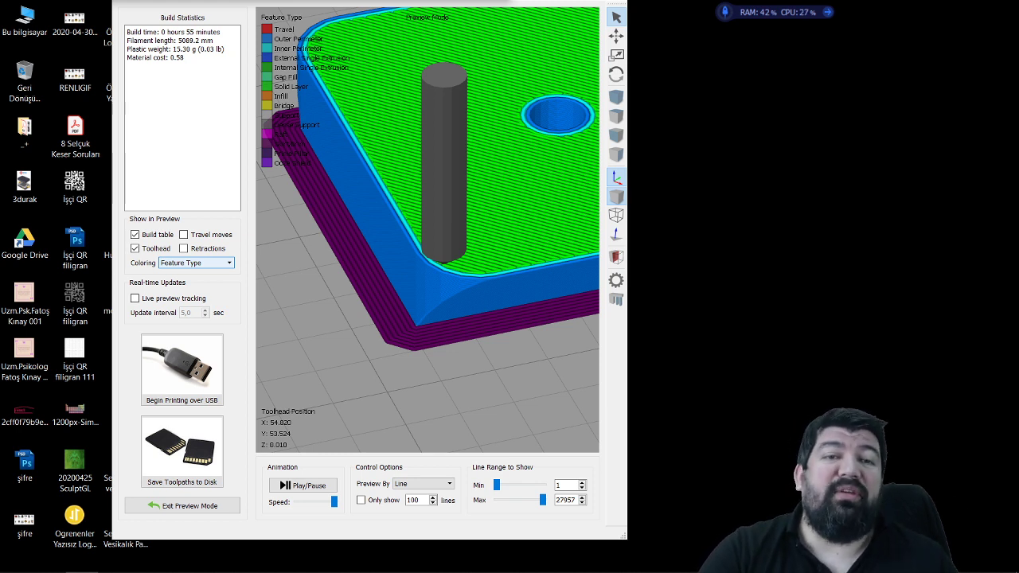
mouse_move(183, 569)
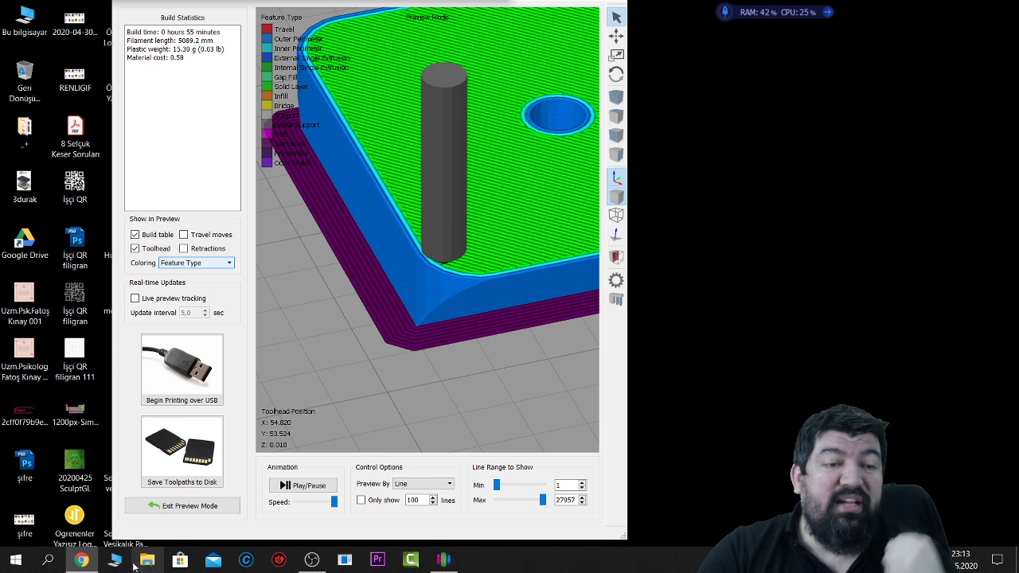
mouse_move(84, 563)
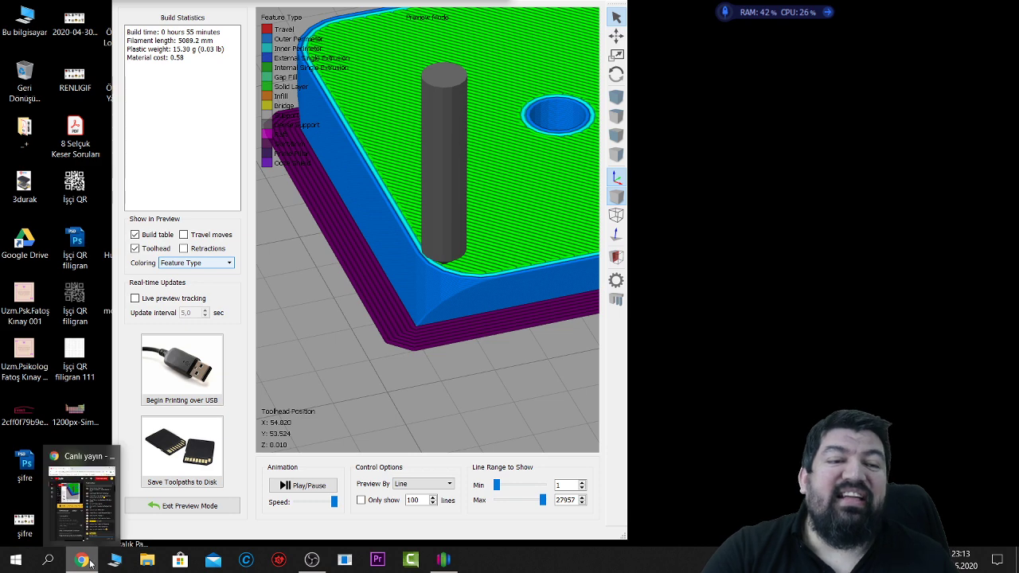
left_click(181, 505)
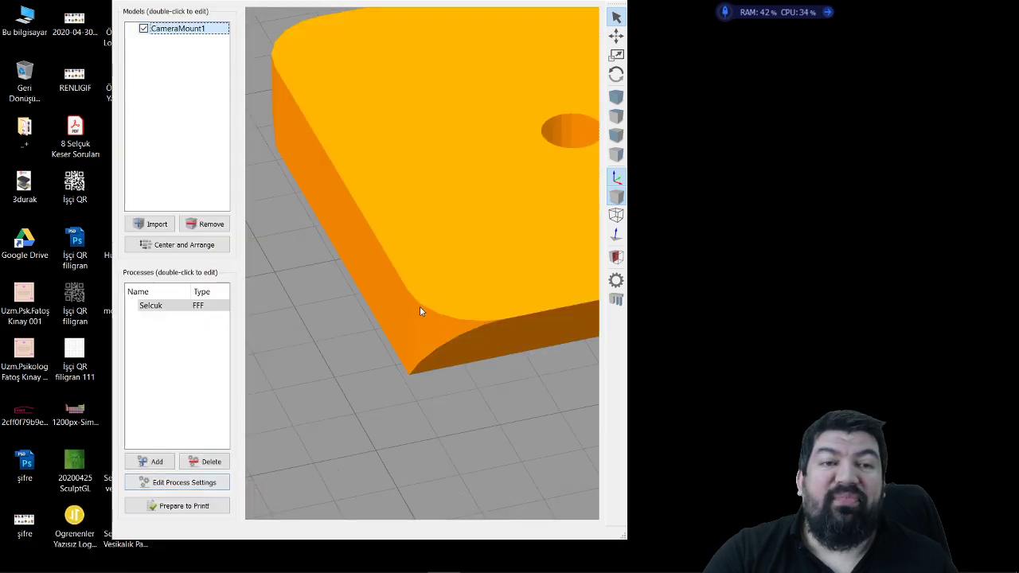
Include a raft in the process settings and apply the change.
left_click(181, 483)
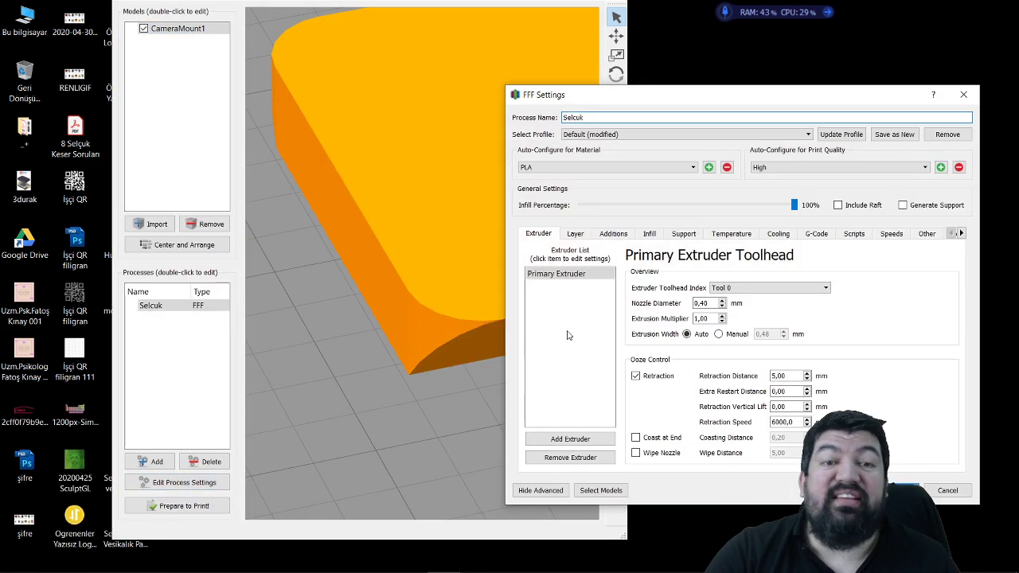
left_click_drag(682, 97, 440, 89)
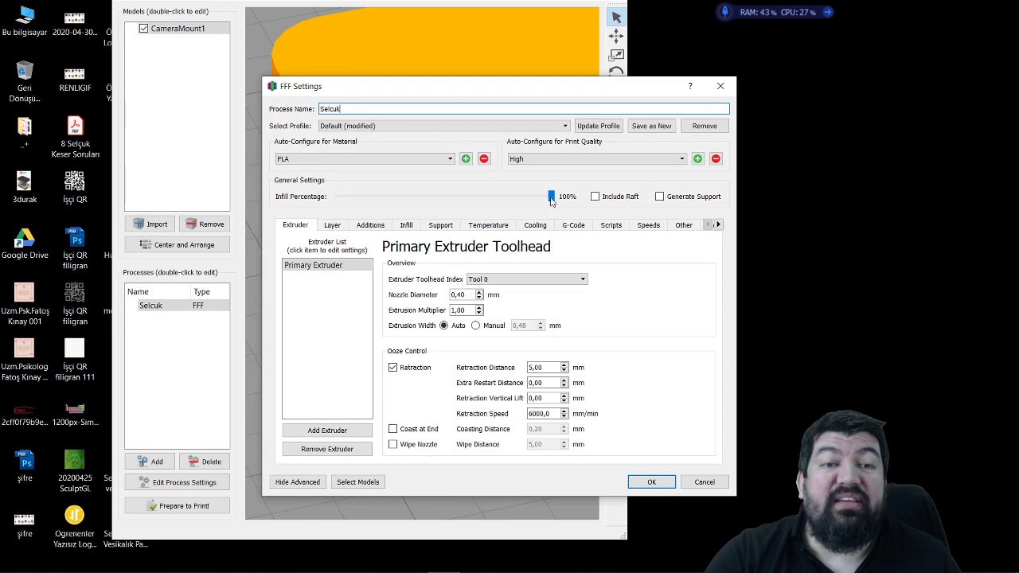
left_click(598, 198)
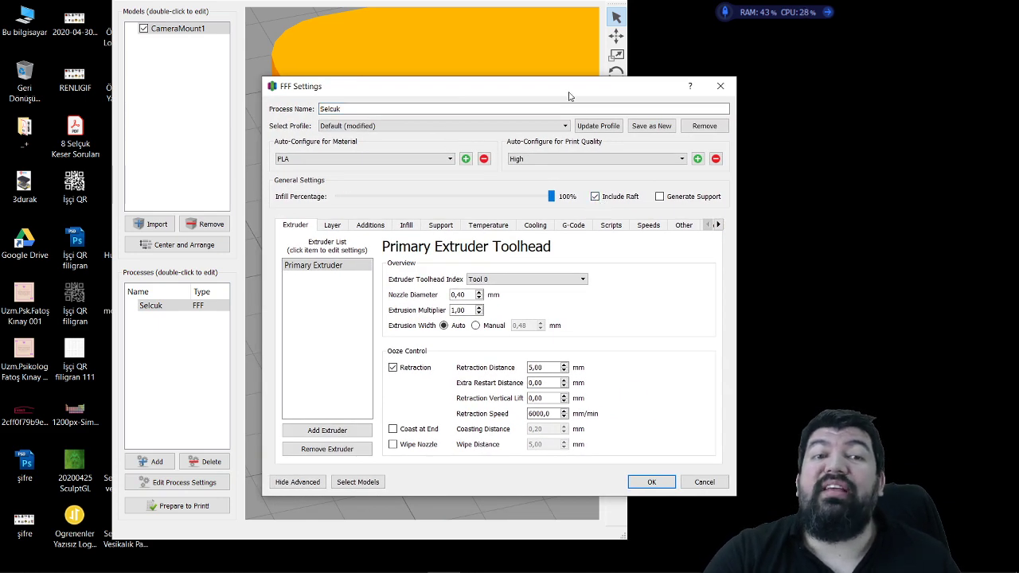
left_click_drag(569, 95, 510, 90)
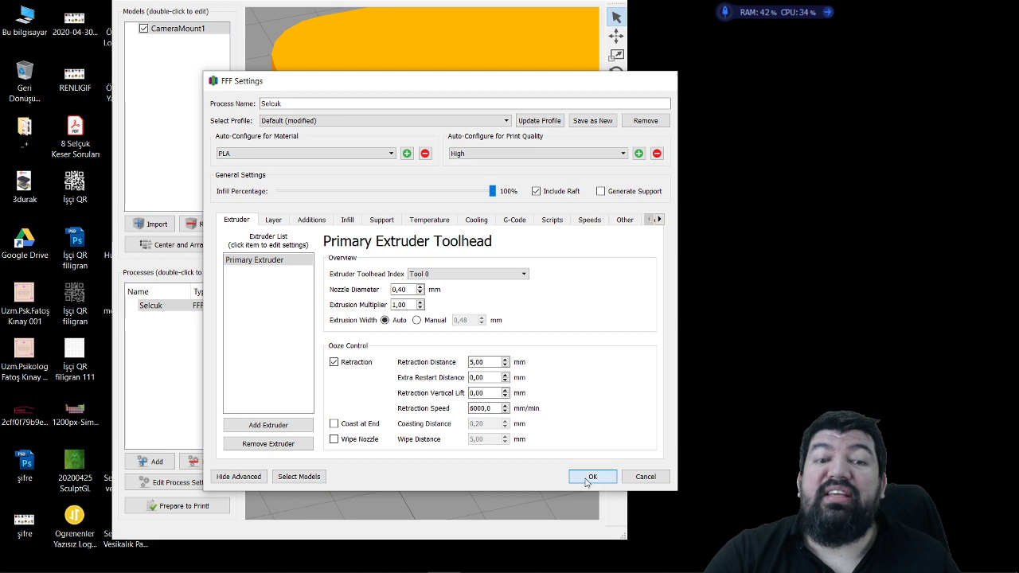
left_click(593, 476)
Preview the sliced part, examine the raft together with the brim beneath it, and exit the preview.
left_click(221, 503)
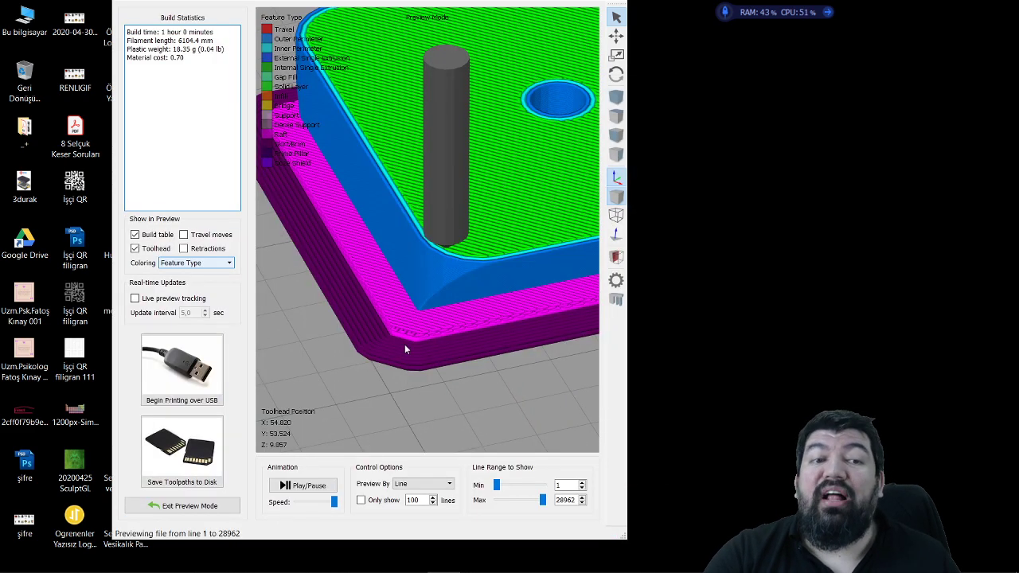
left_click_drag(404, 343, 384, 343)
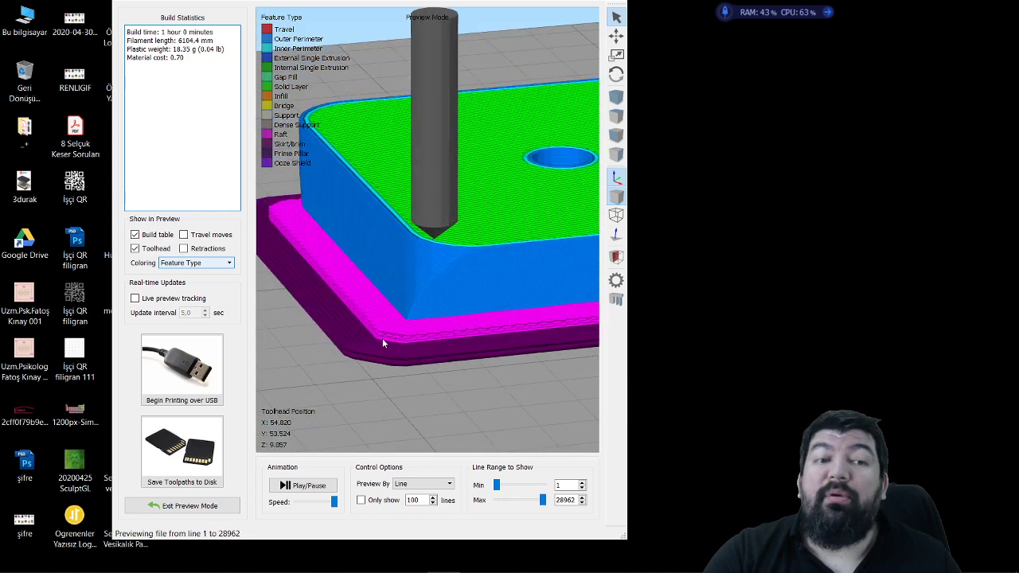
left_click(183, 504)
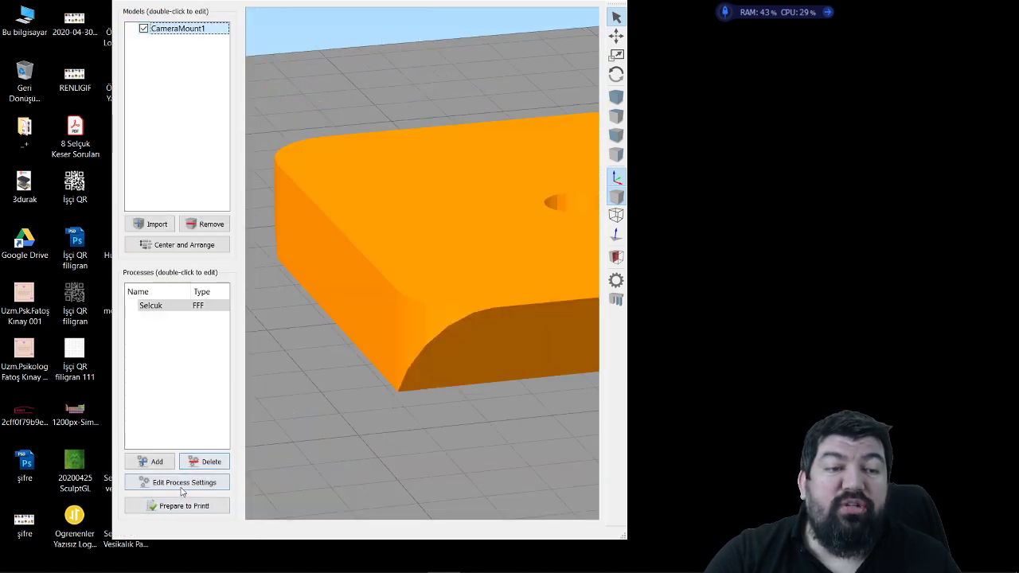
Disable the skirt/brim in the process's additions while keeping the raft, and apply the settings.
left_click(183, 482)
left_click(311, 220)
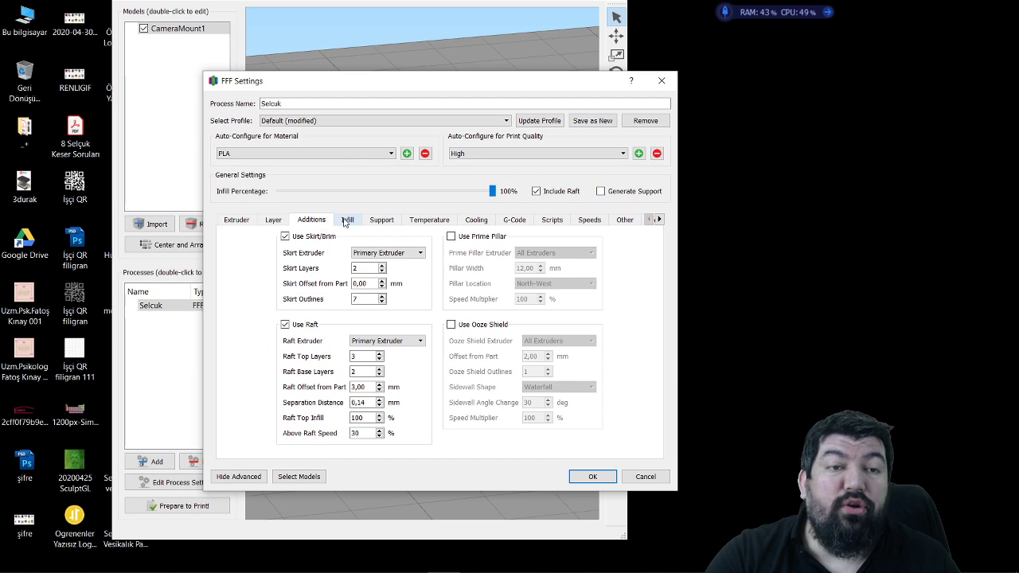
left_click(285, 237)
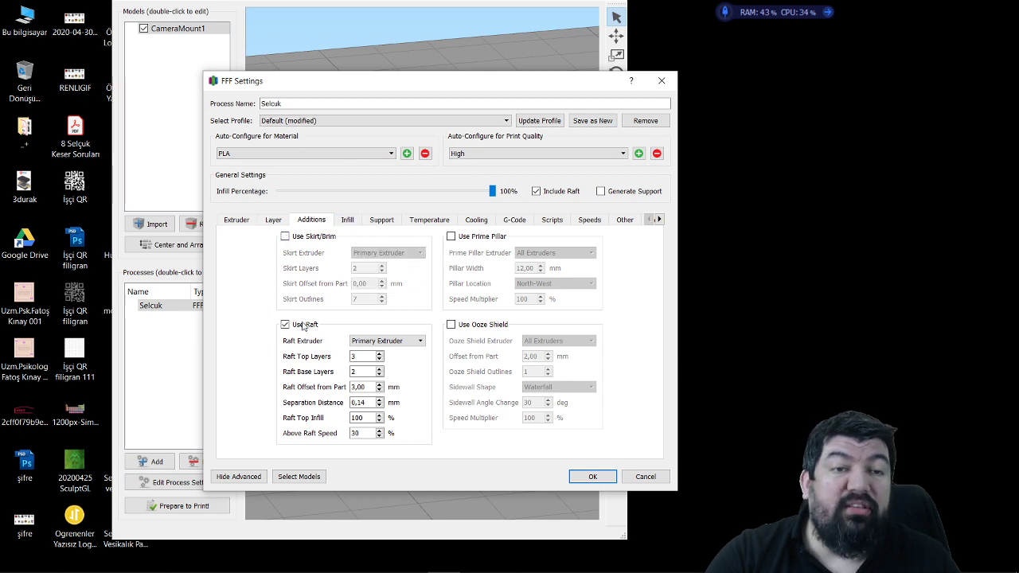
left_click(593, 476)
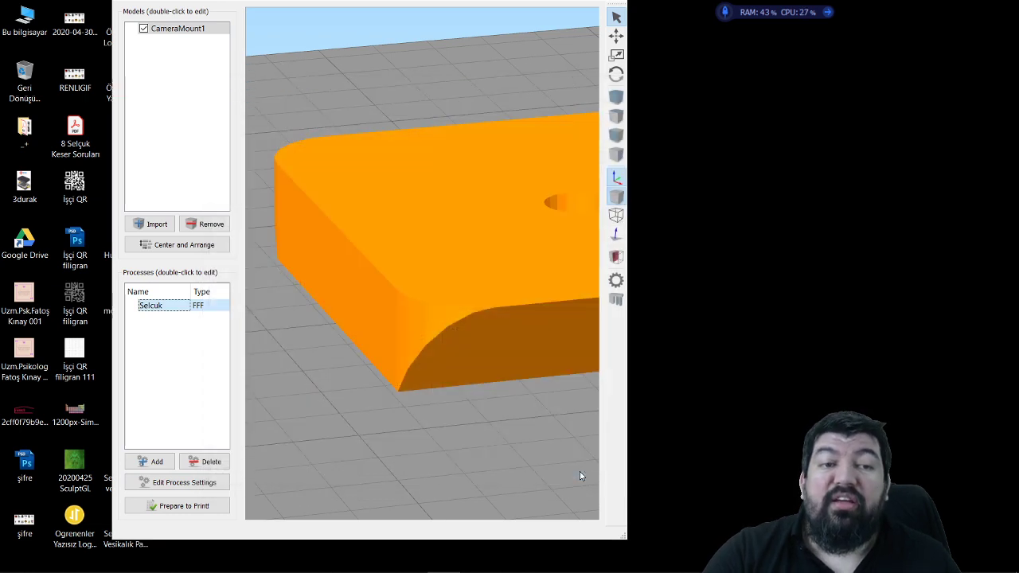
Generate the print preview and examine the raft layers under the part from a low side angle.
left_click(183, 506)
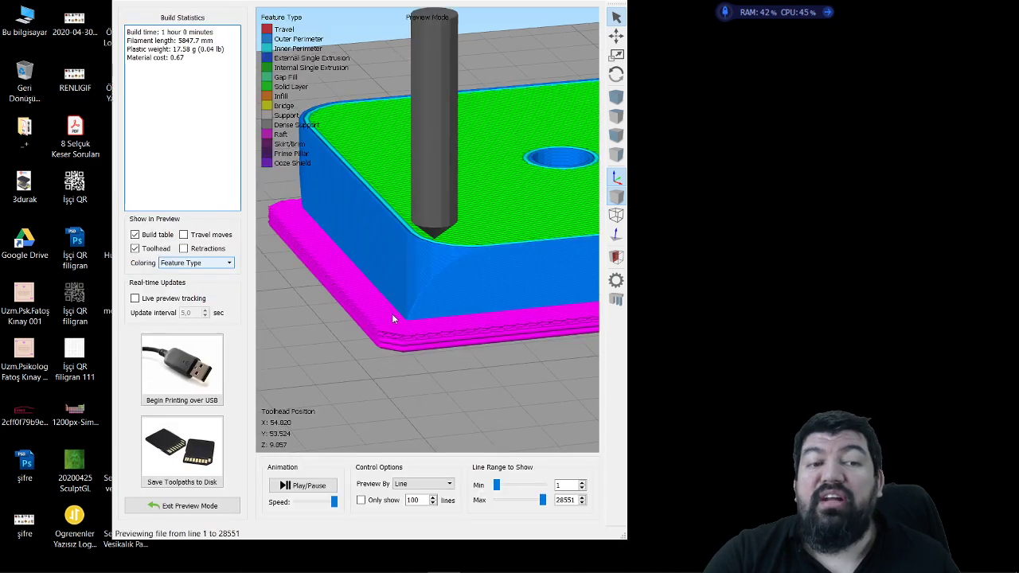
scroll(400, 349, "up", 3)
left_click_drag(429, 385, 444, 341)
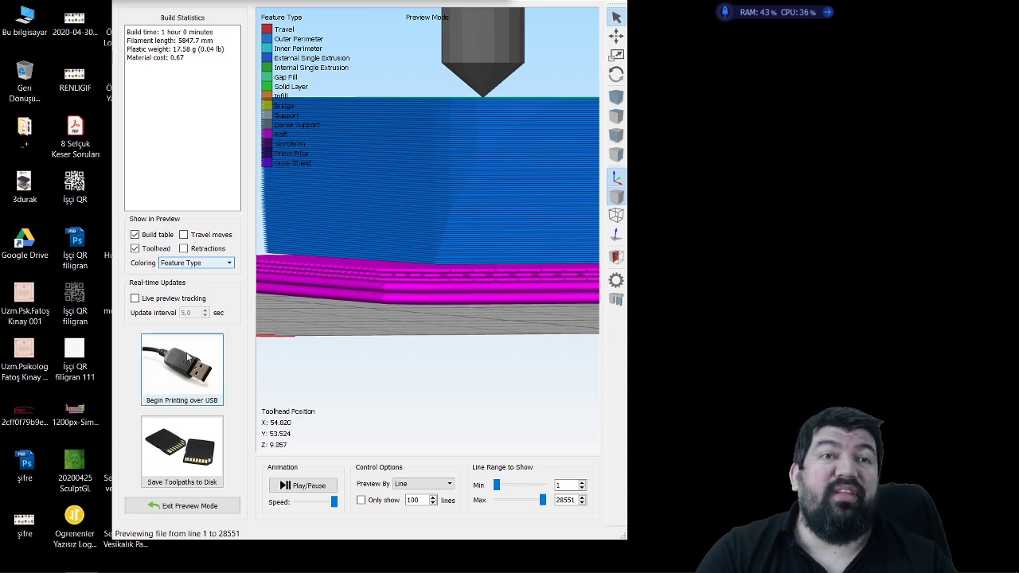
Exit the preview, remove the raft from the process settings, enable generated support, and apply the settings.
left_click(165, 506)
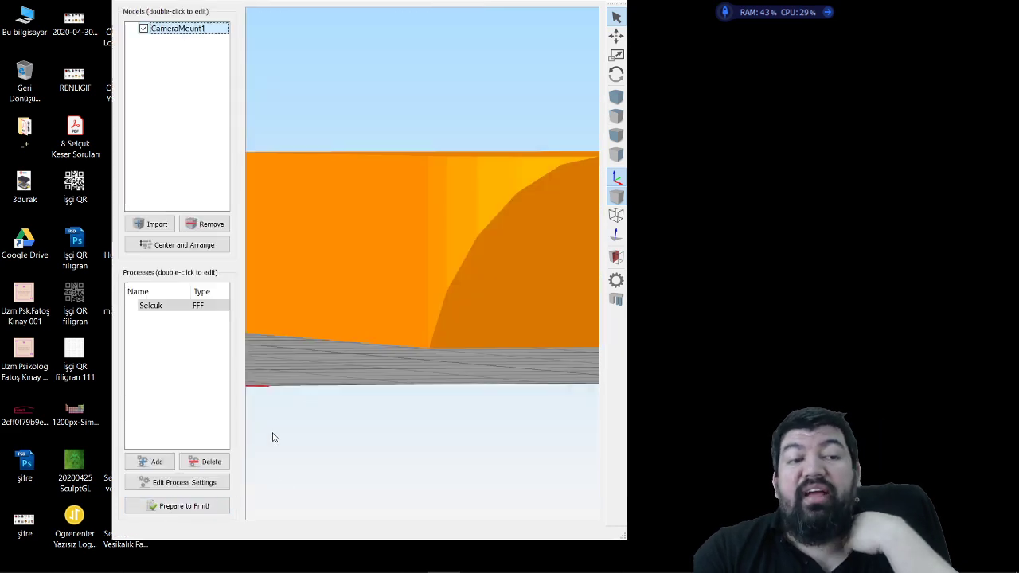
left_click(209, 483)
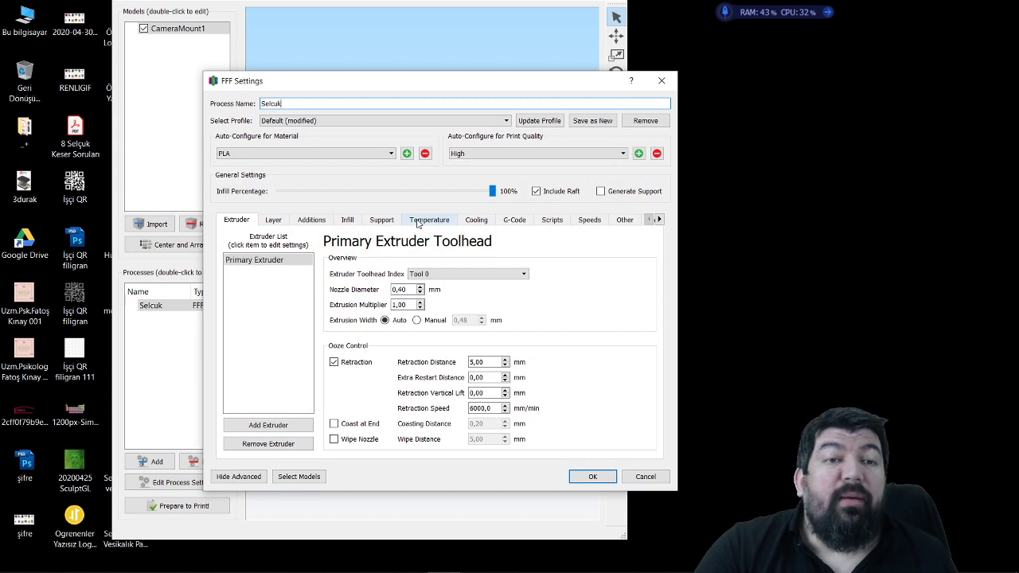
left_click(539, 194)
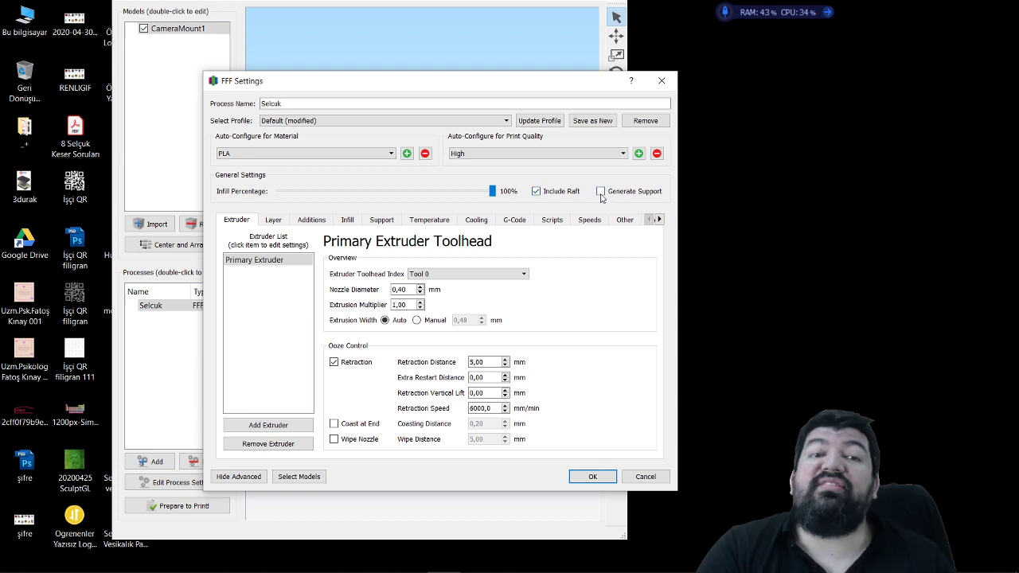
left_click(536, 192)
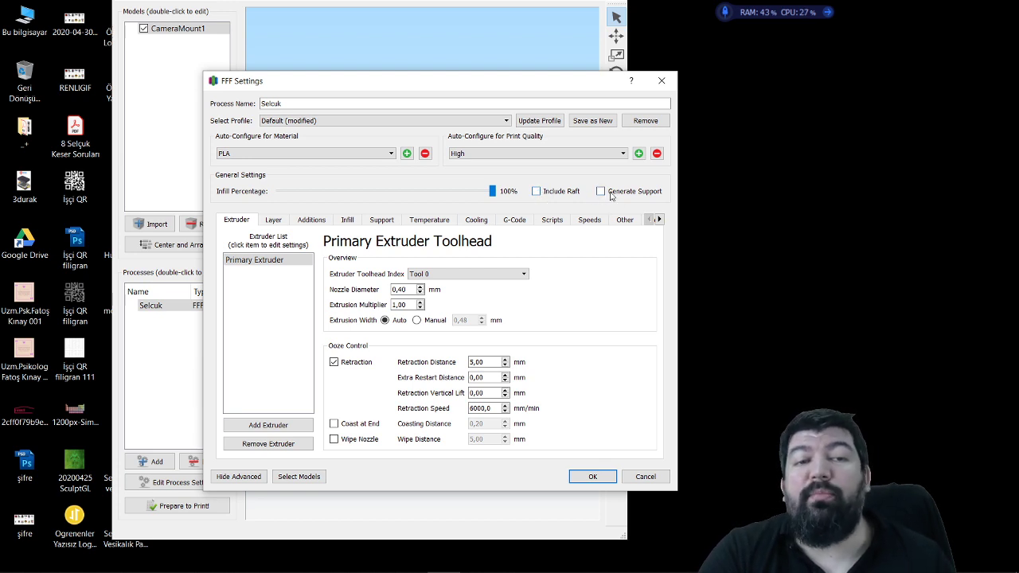
left_click(601, 191)
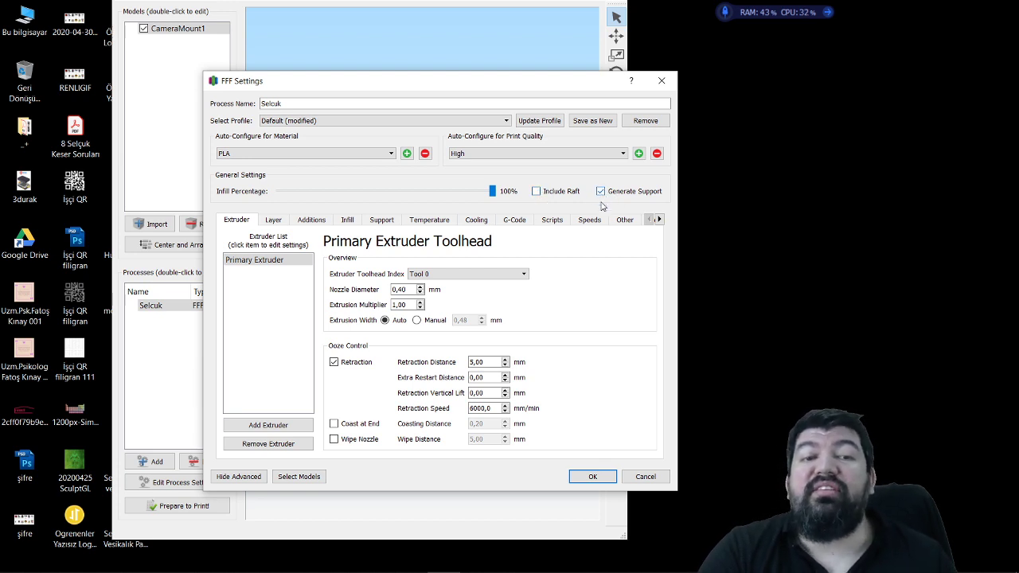
left_click(593, 477)
Tilt the CameraMount1 model about its X axis, then center and arrange it on the build plate.
scroll(466, 259, "down", 3)
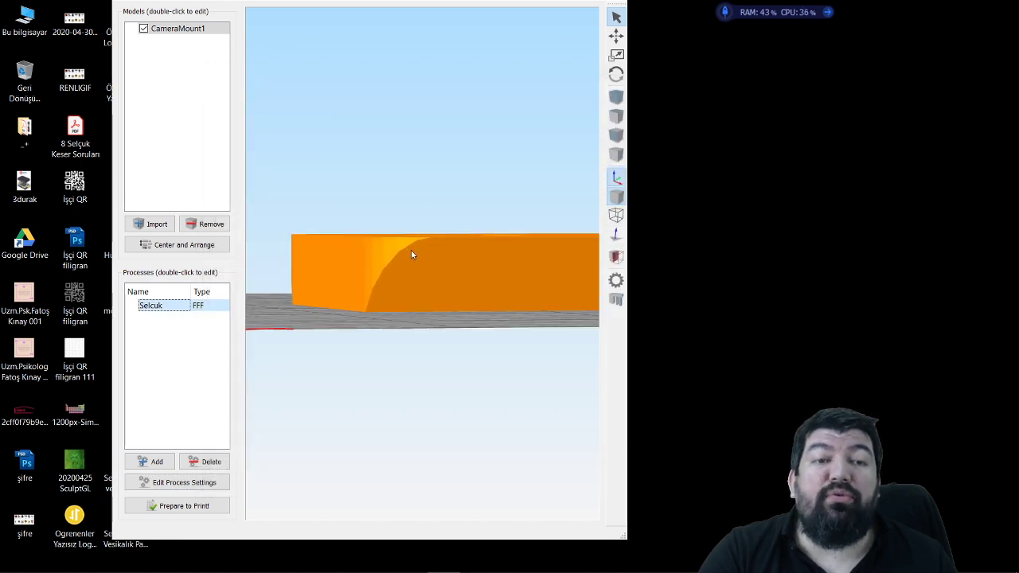
left_click(439, 265)
left_click_drag(439, 265, 421, 325)
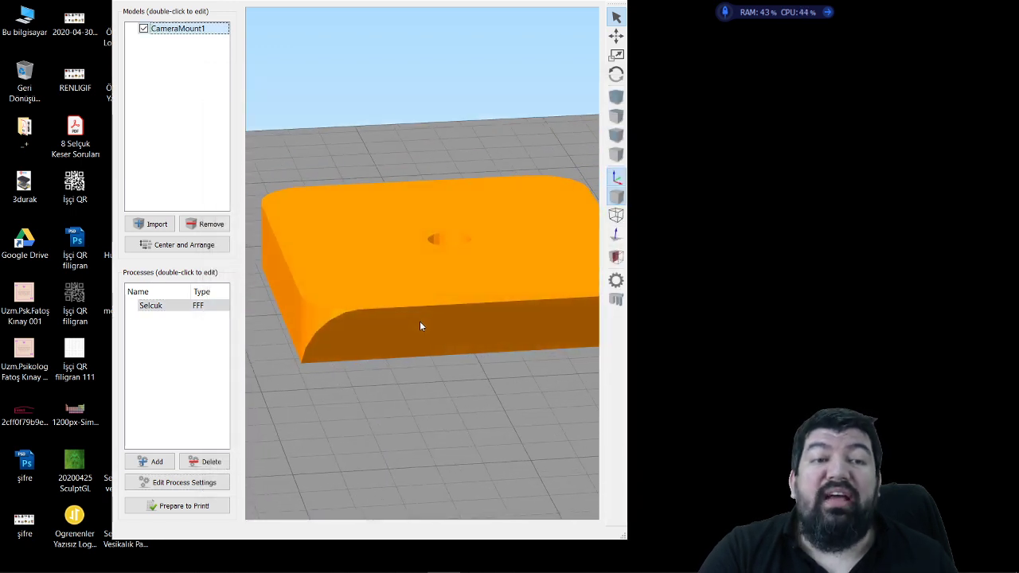
double_click(405, 280)
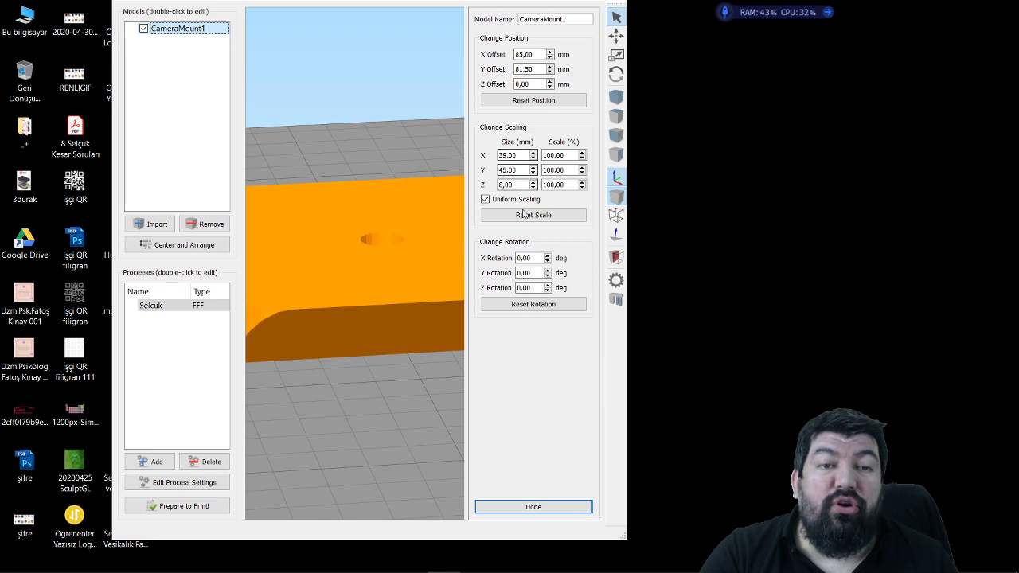
scroll(542, 260, "up", 11)
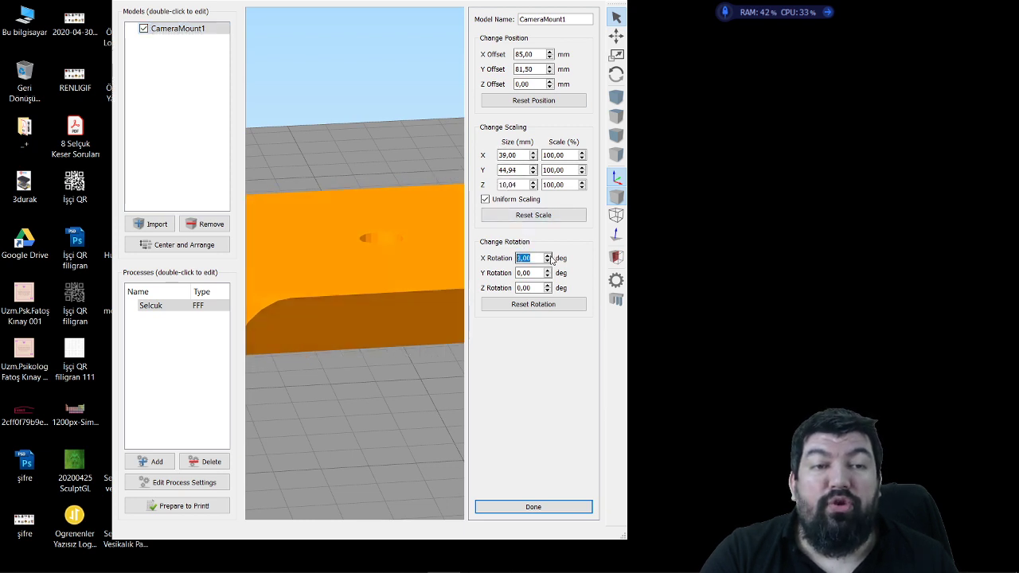
left_click_drag(407, 351, 523, 445)
left_click(533, 506)
left_click_drag(461, 422, 521, 341)
left_click(183, 246)
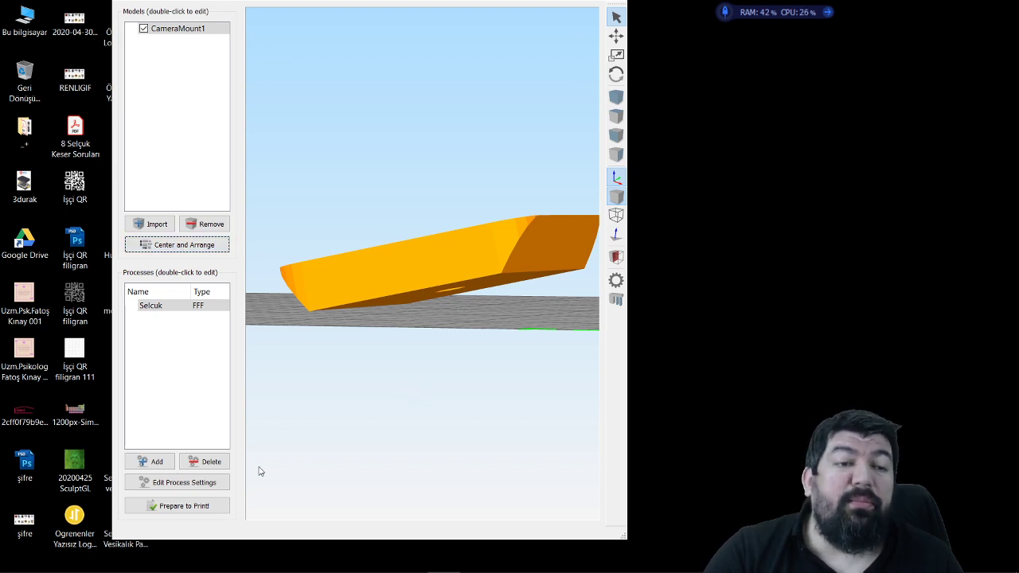
Check that support generation is enabled, generate the print preview, and examine the support columns under the tilted part up close.
left_click(175, 483)
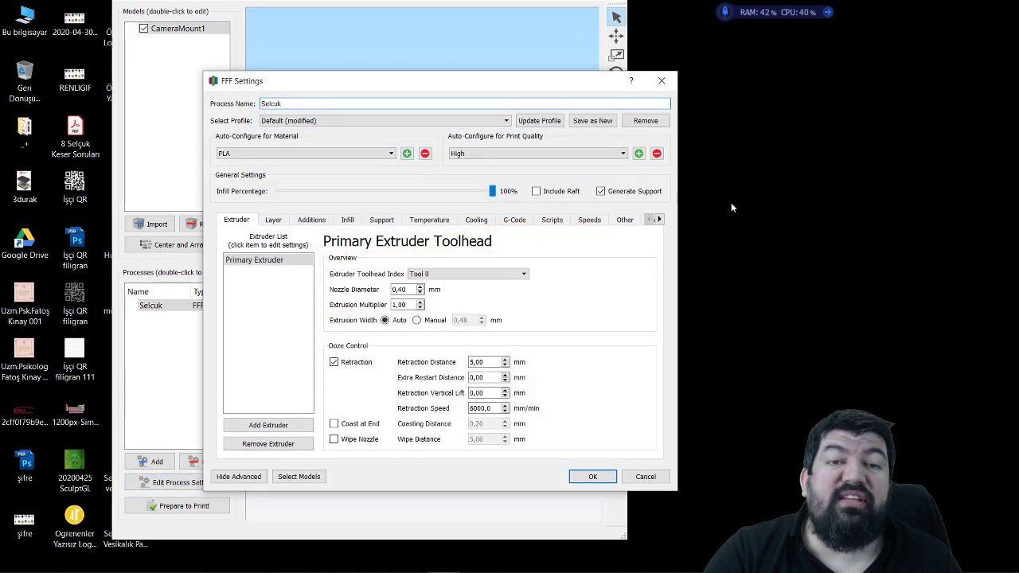
left_click(592, 477)
left_click(184, 505)
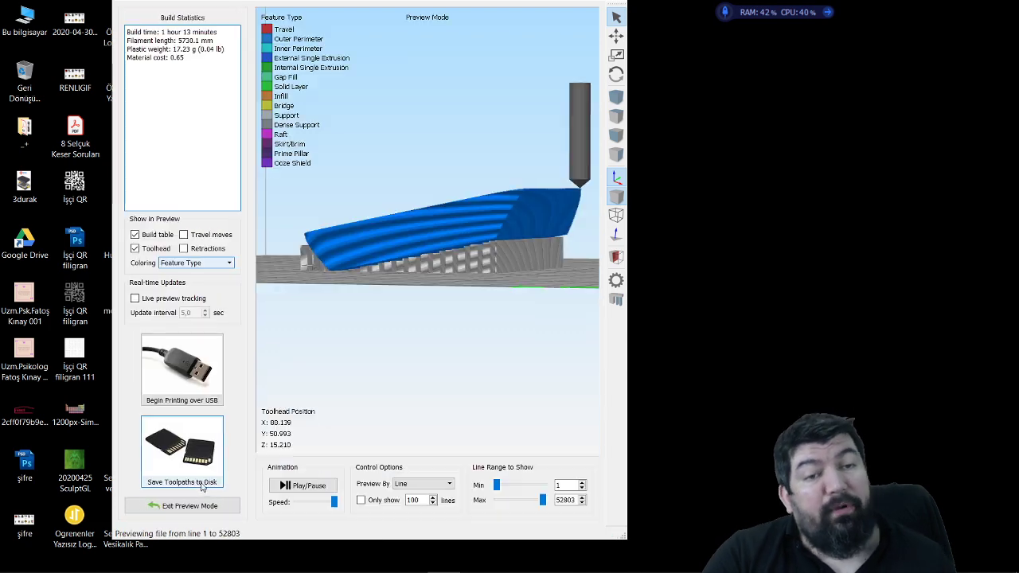
scroll(480, 283, "up", 3)
left_click_drag(508, 306, 345, 306)
scroll(346, 305, "up", 5)
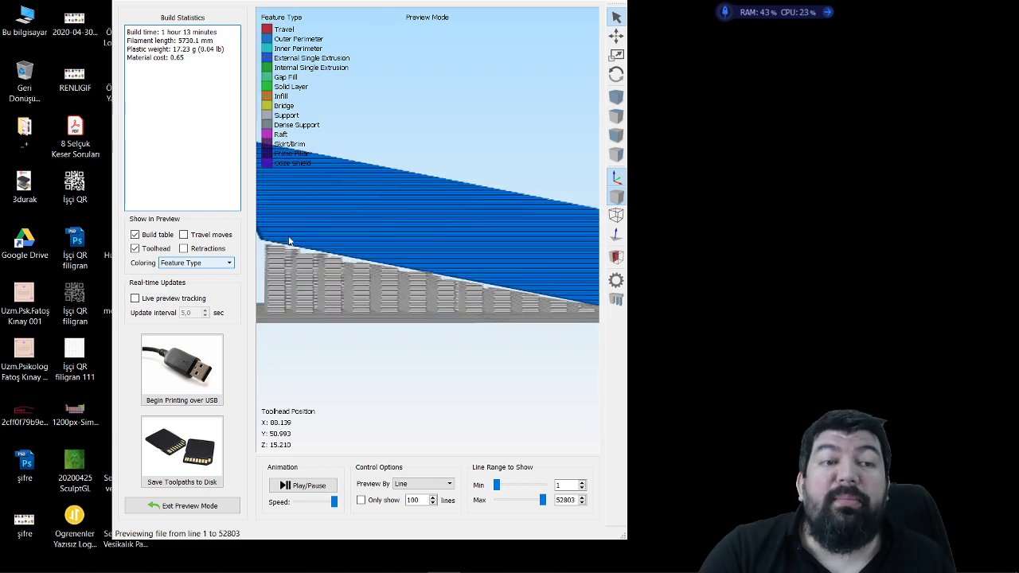
left_click_drag(358, 346, 511, 340)
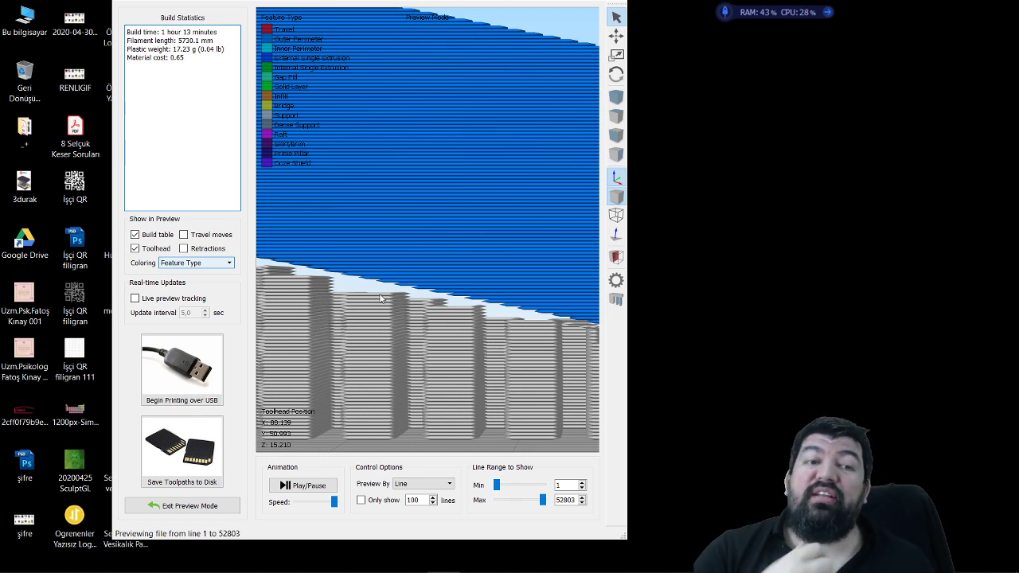
scroll(380, 298, "down", 5)
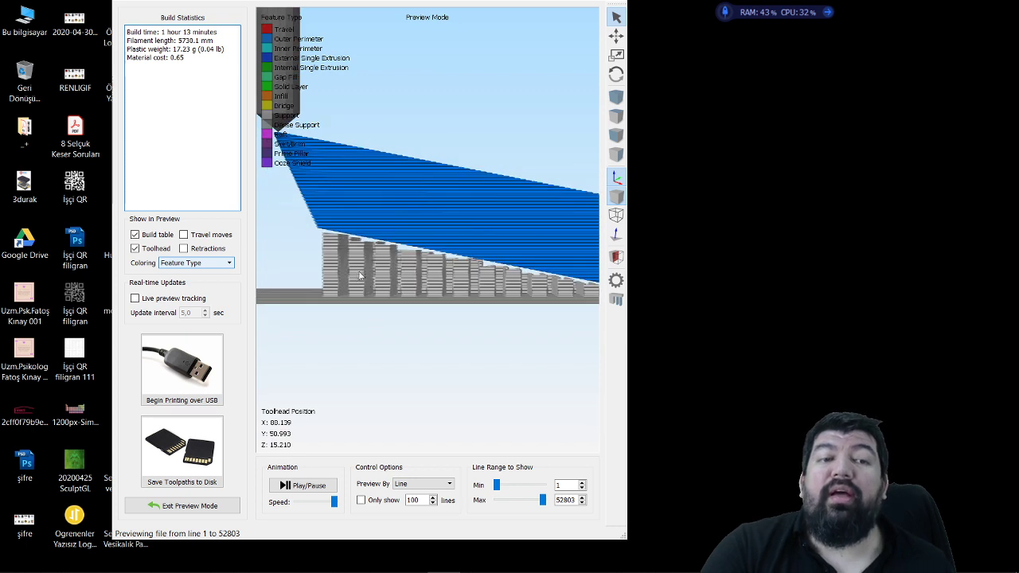
left_click_drag(388, 281, 393, 283)
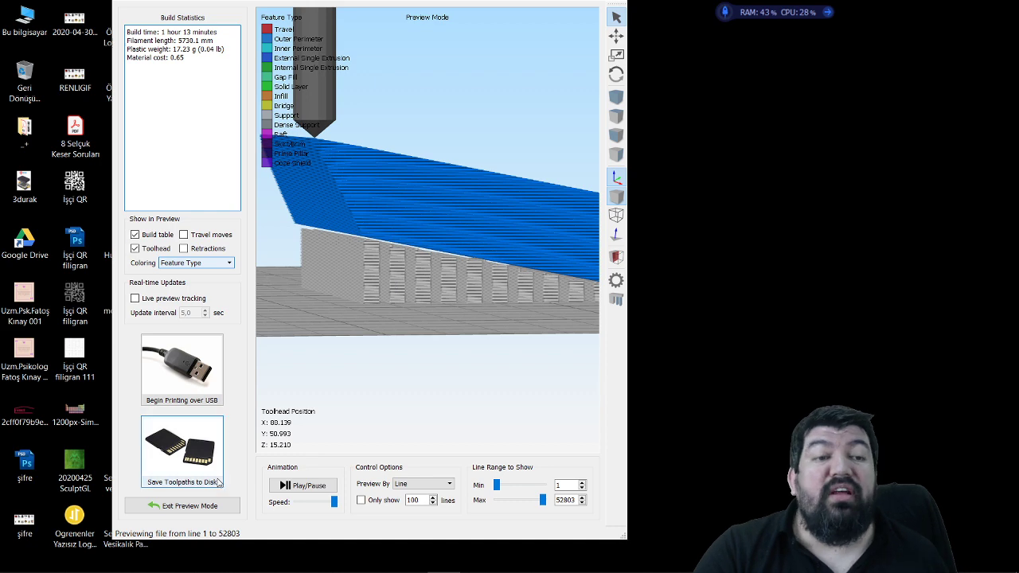
Play the toolpath animation of the first support layers, restore the full line range to inspect the part, and exit the preview.
left_click(303, 485)
scroll(483, 348, "up", 5)
left_click_drag(482, 348, 379, 329)
scroll(379, 330, "down", 2)
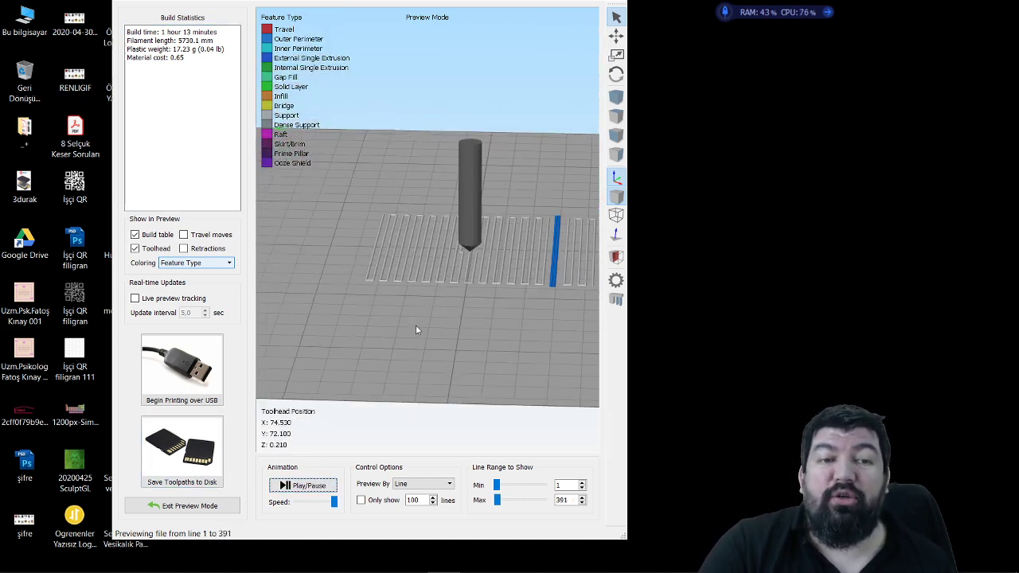
right_click_drag(549, 283, 457, 327)
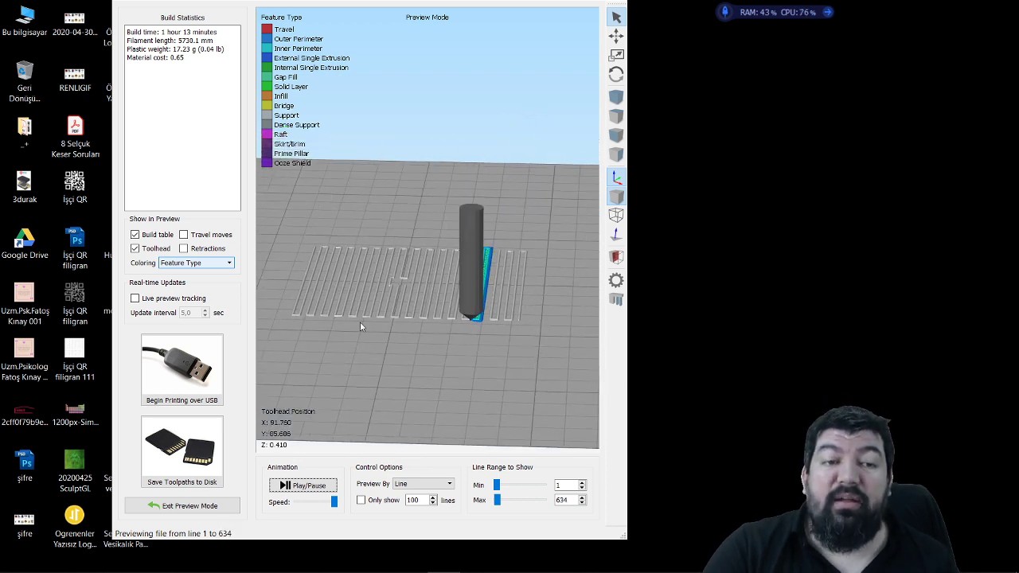
left_click_drag(496, 500, 558, 507)
left_click_drag(509, 320, 467, 297)
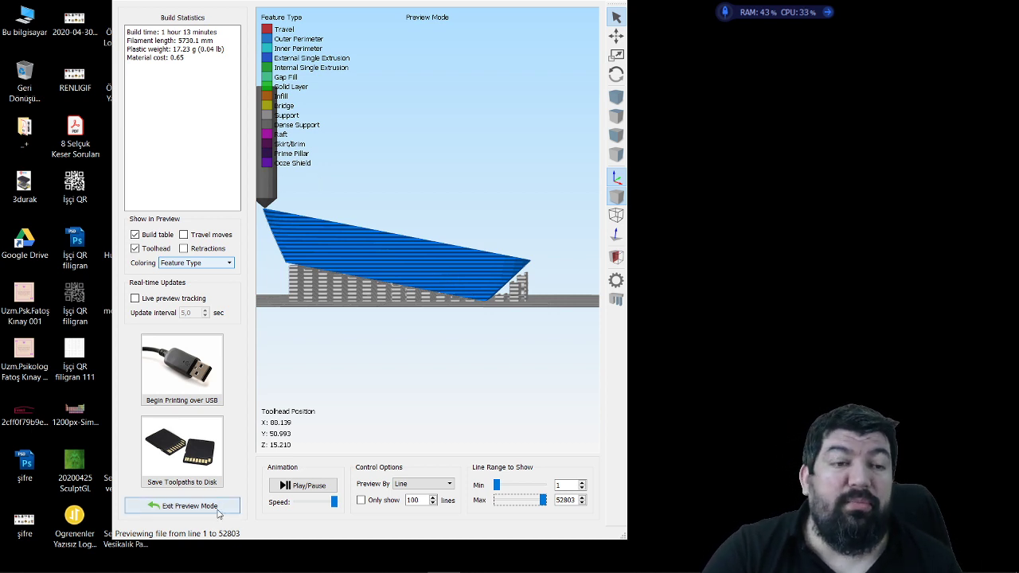
left_click(188, 507)
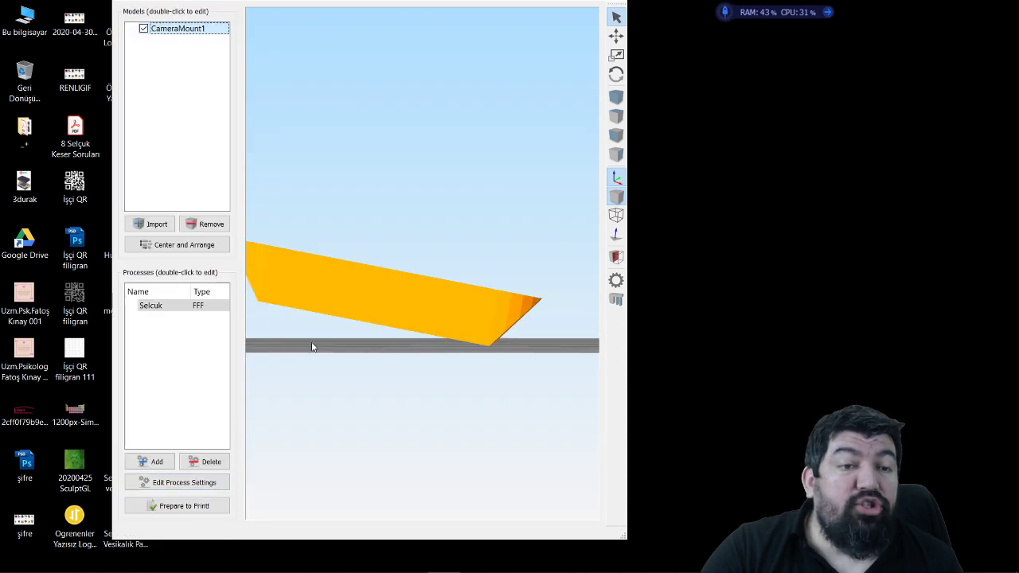
Review the process's cooling fan settings and the temperature setpoints of the heated bed and primary extruder.
left_click(183, 483)
left_click(468, 226)
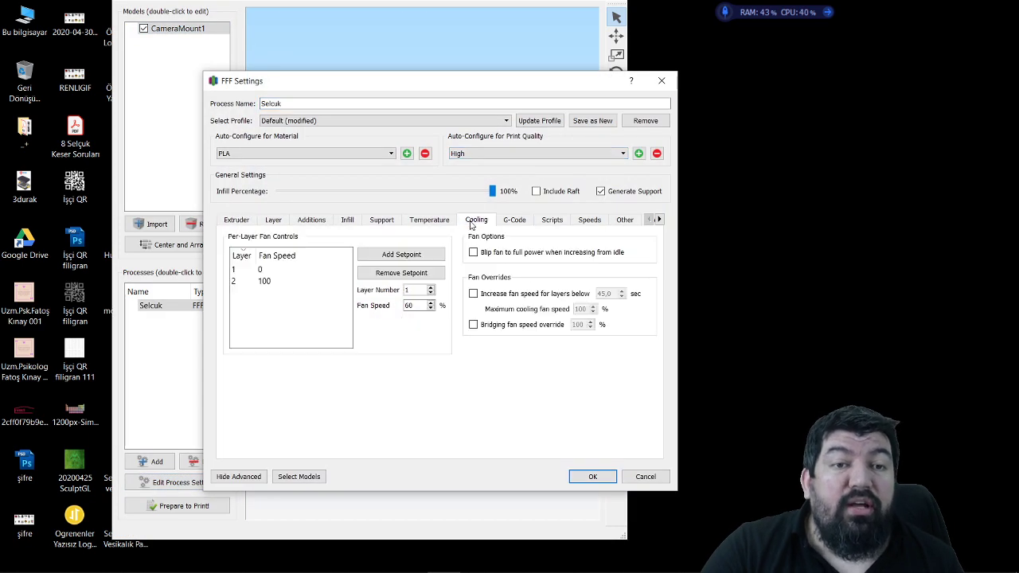
left_click(434, 226)
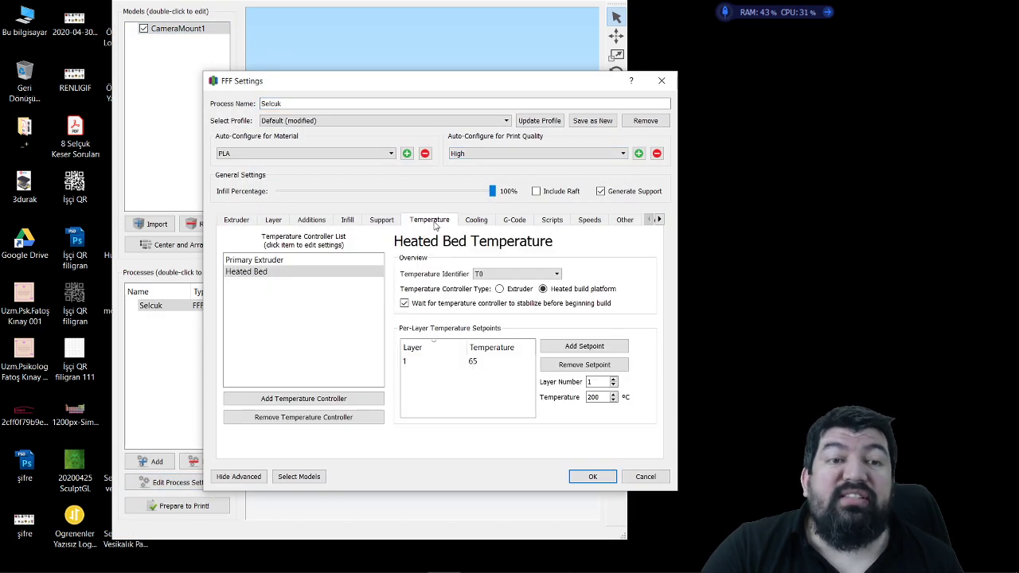
left_click(477, 367)
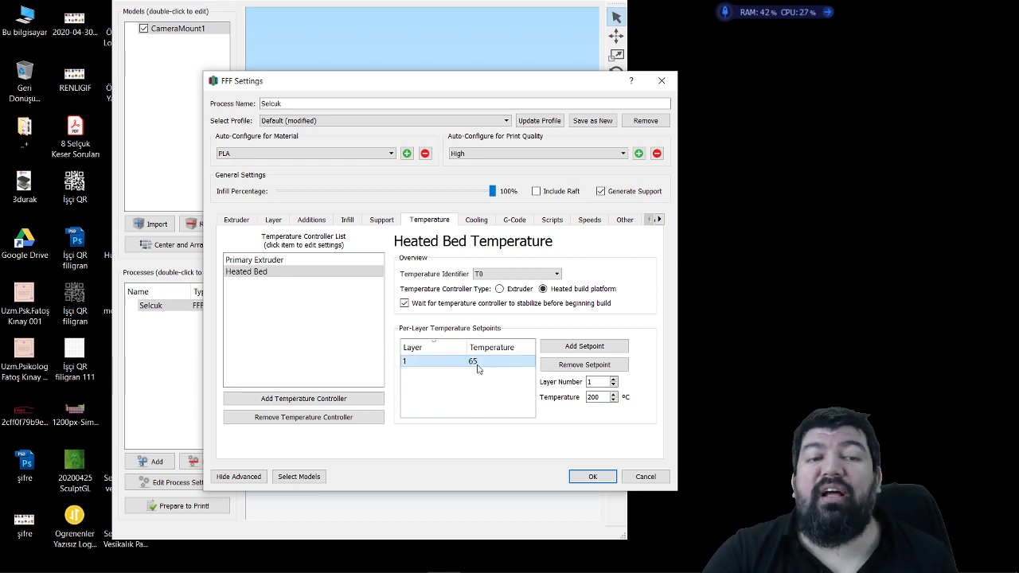
left_click(271, 261)
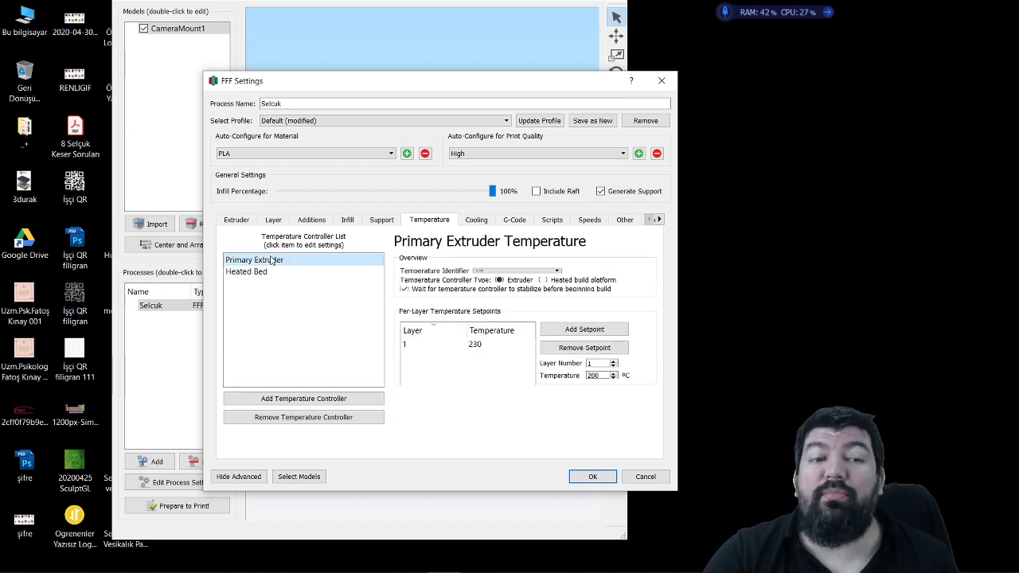
left_click(481, 366)
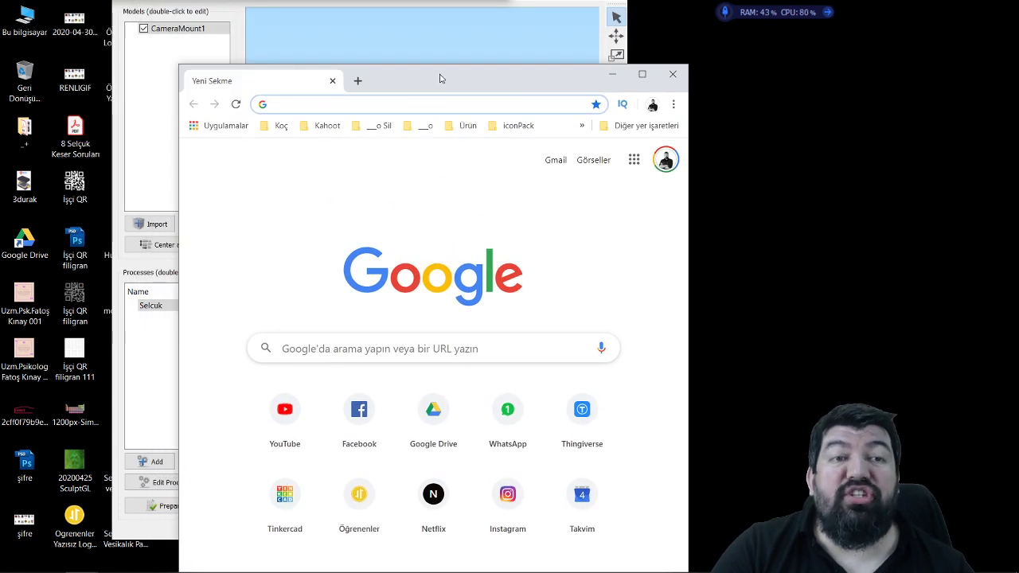
Switch to a maximized Chrome window, search Google for "pla filament", and show the image results.
double_click(440, 74)
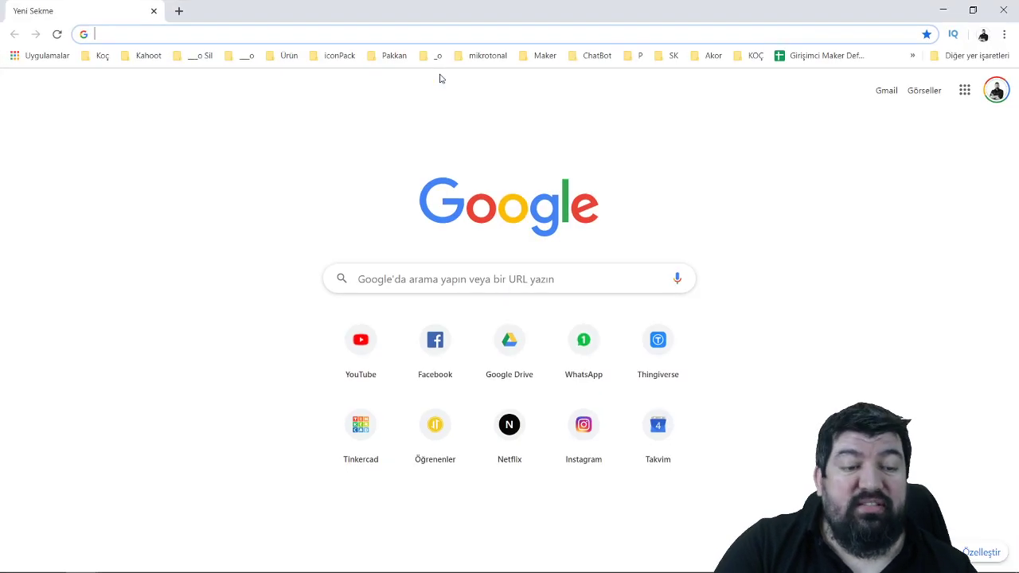
type("fl")
key("BackSpace")
key("BackSpace")
key("BackSpace")
type("pl")
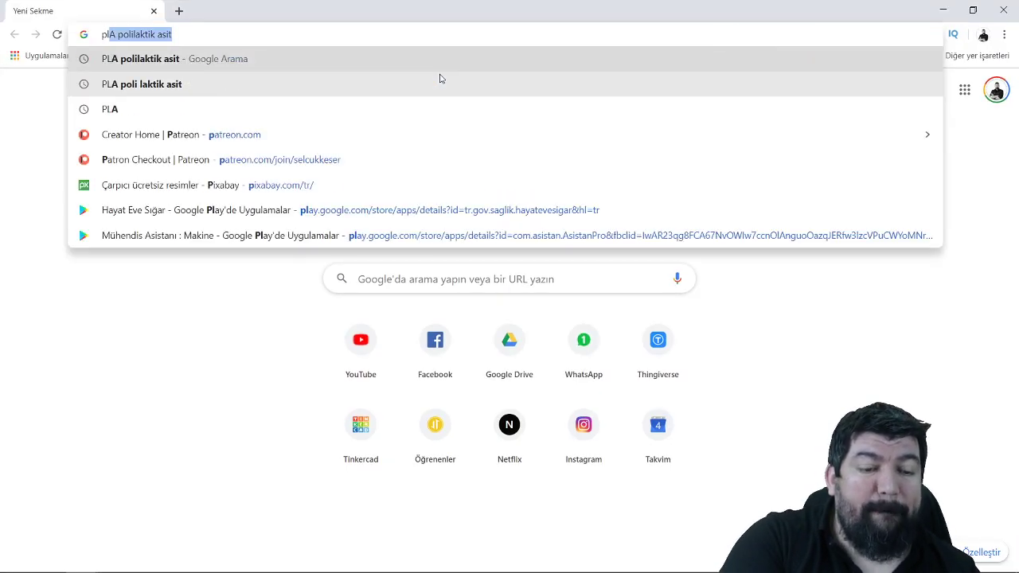
type("a filament")
key("Return")
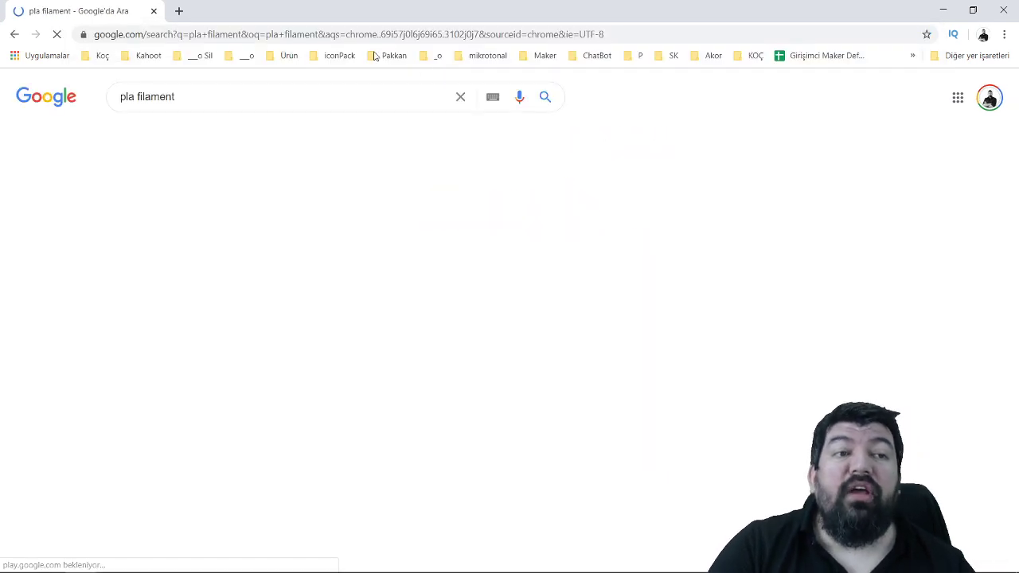
left_click(256, 137)
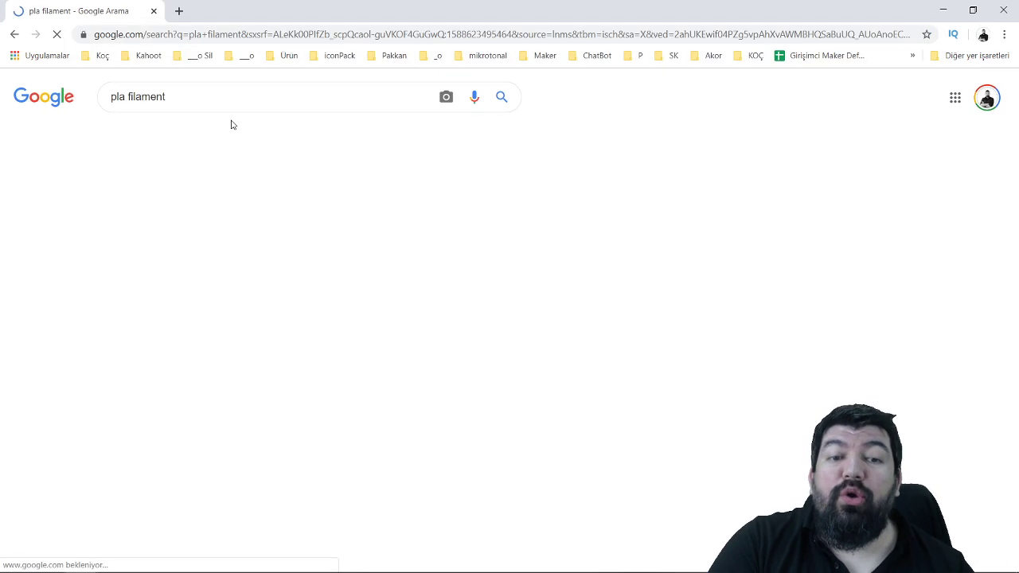
Browse the PLA filament image results to examine the available spool types and colours.
scroll(605, 278, "down", 4)
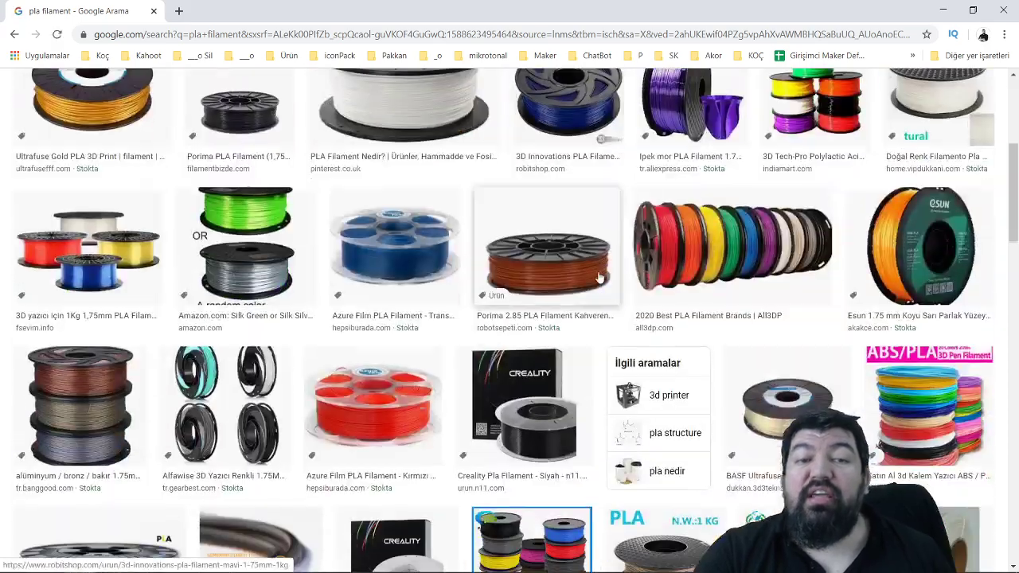
scroll(605, 278, "down", 4)
scroll(585, 278, "down", 3)
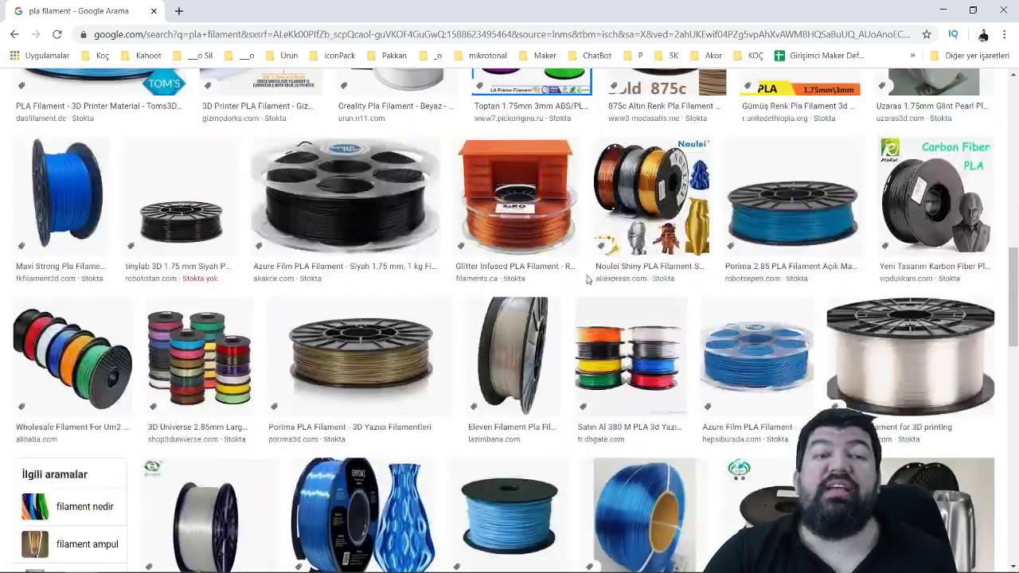
scroll(585, 279, "down", 5)
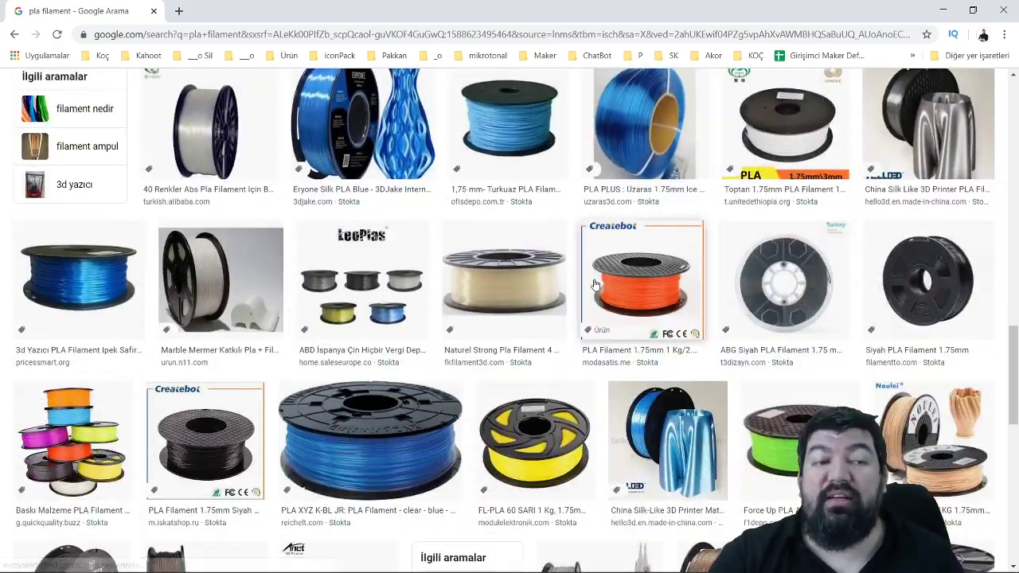
scroll(593, 285, "down", 3)
scroll(582, 279, "down", 3)
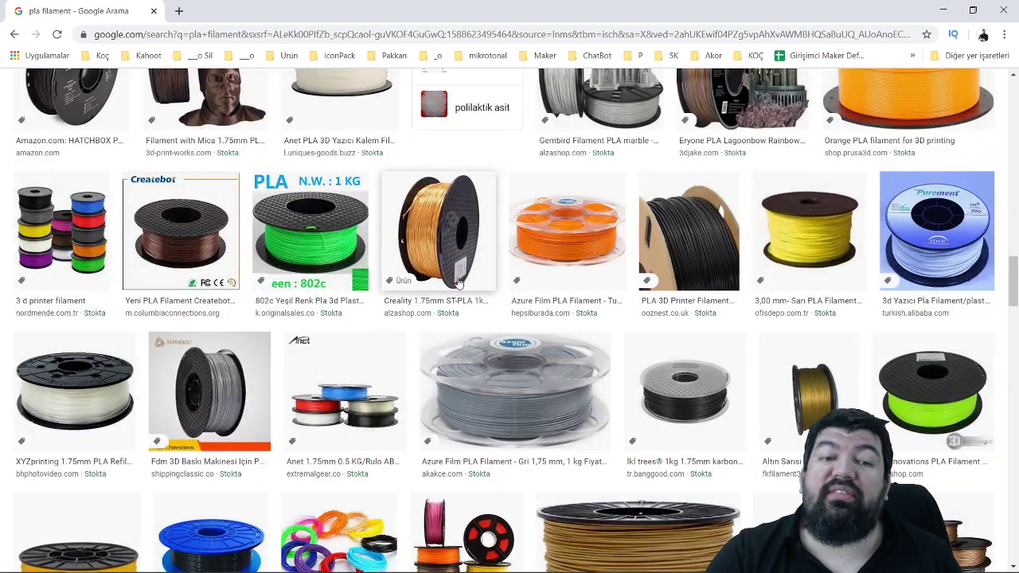
scroll(459, 283, "down", 4)
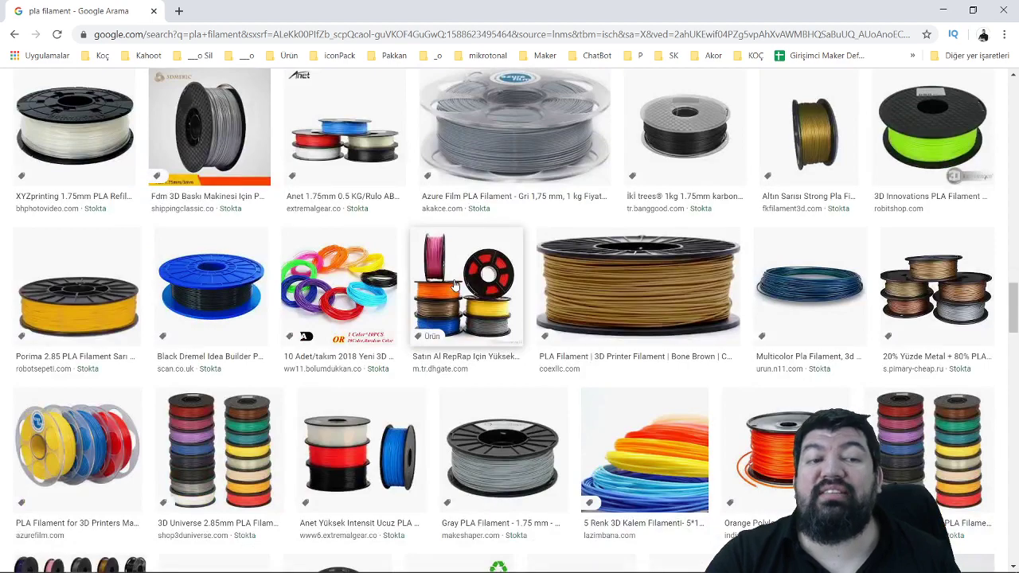
scroll(454, 285, "down", 1)
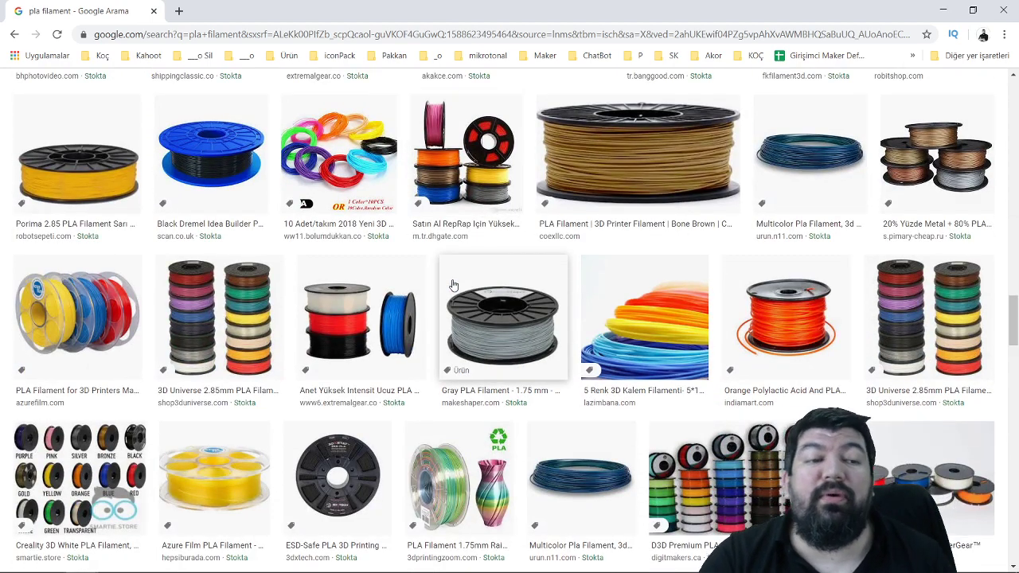
Look through further PLA filament images, and replace the results tab with a new empty tab.
scroll(453, 285, "down", 5)
scroll(450, 291, "down", 3)
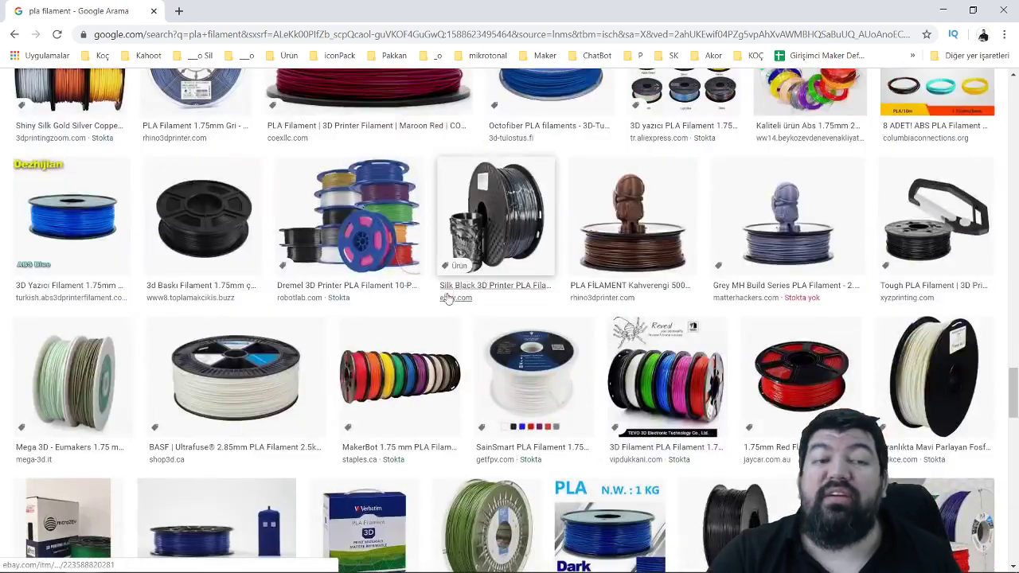
left_click_drag(117, 26, 318, 2)
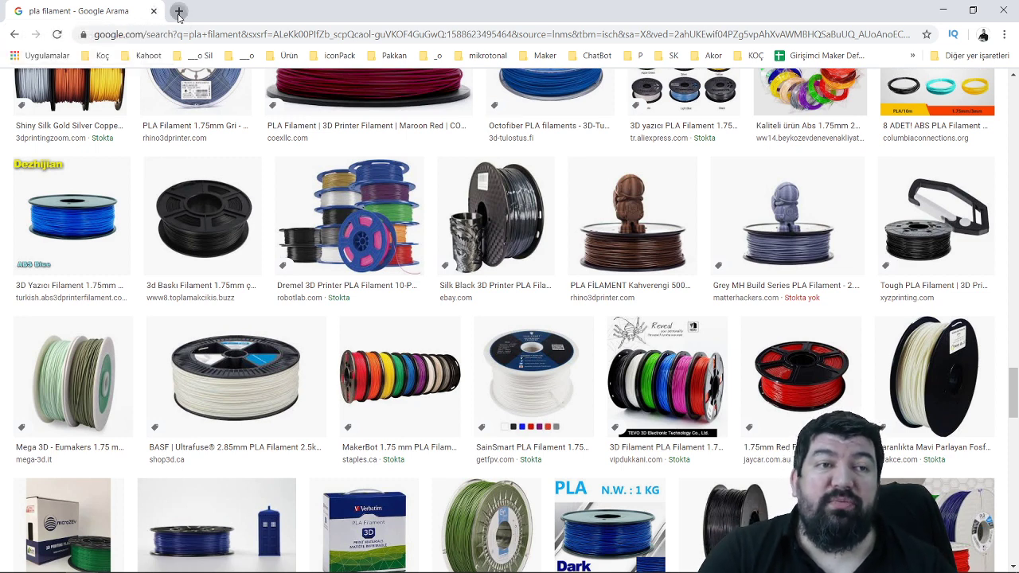
left_click(178, 11)
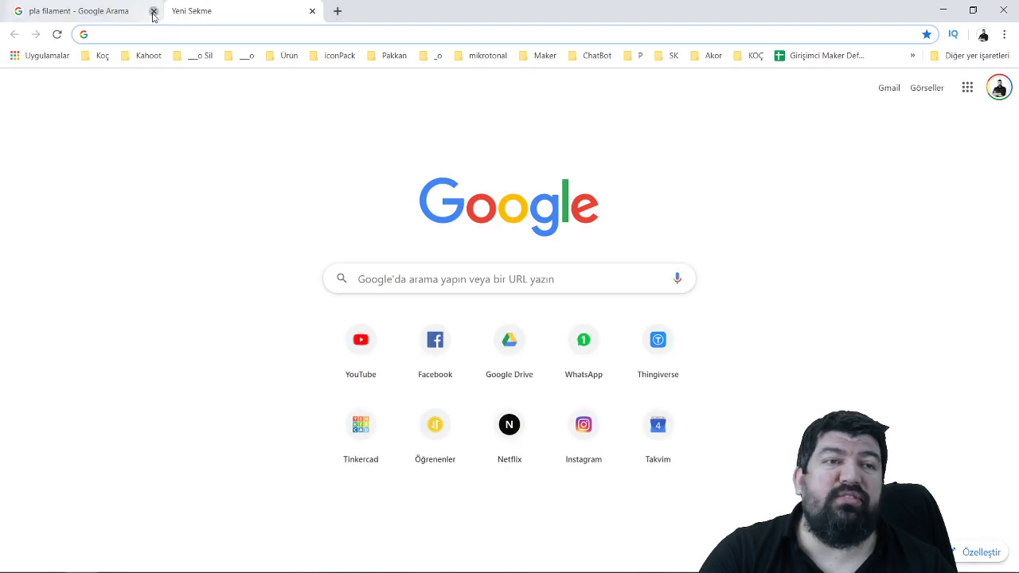
left_click(154, 11)
Search Google for "yerl, filament" to look up domestic filament producers.
type("yerl, gi")
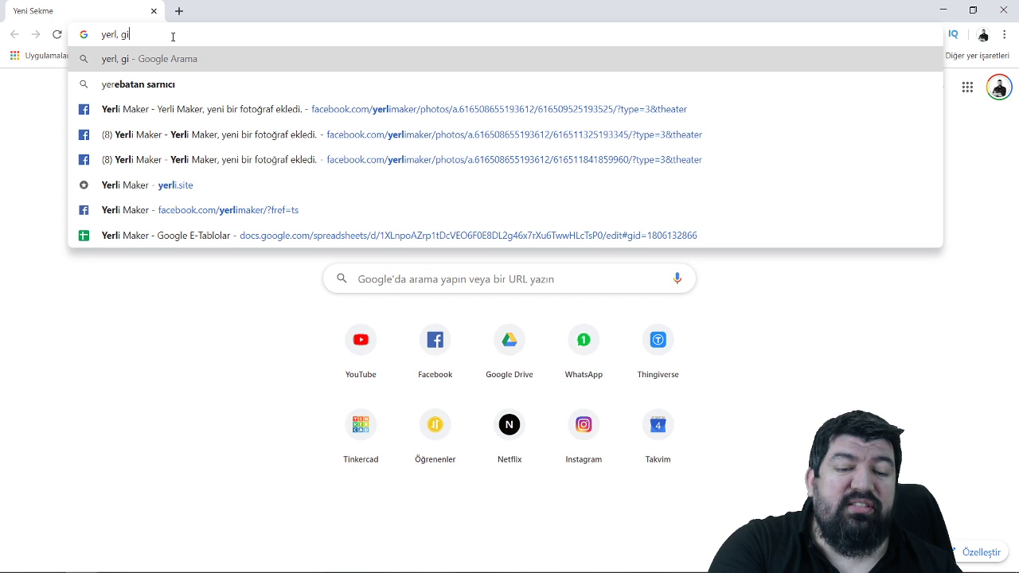
key("BackSpace")
type("filament")
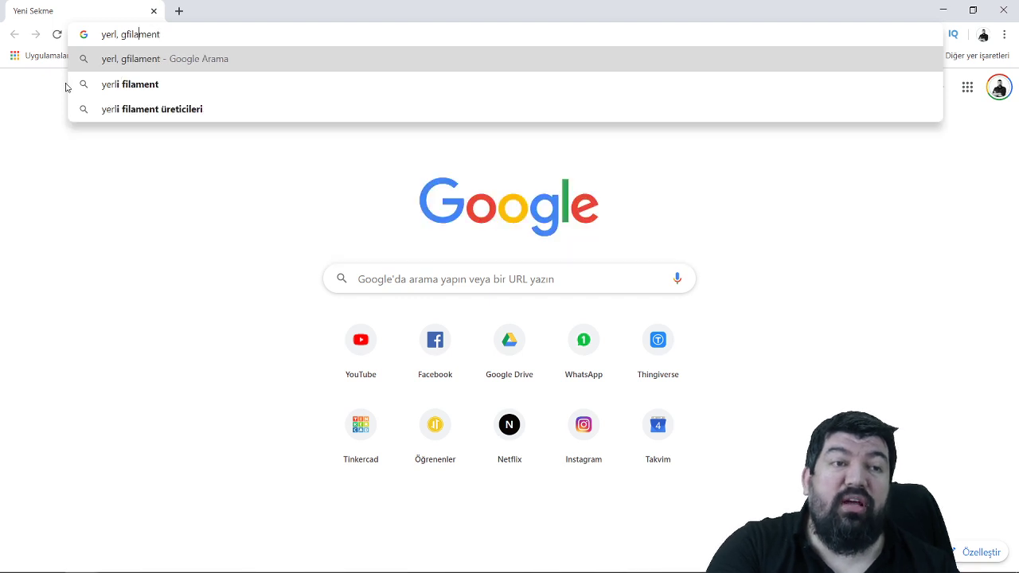
key("Left")
key("Left")
key("Left")
key("Left")
key("Left")
key("Left")
key("Left")
key("Left")
key("BackSpace")
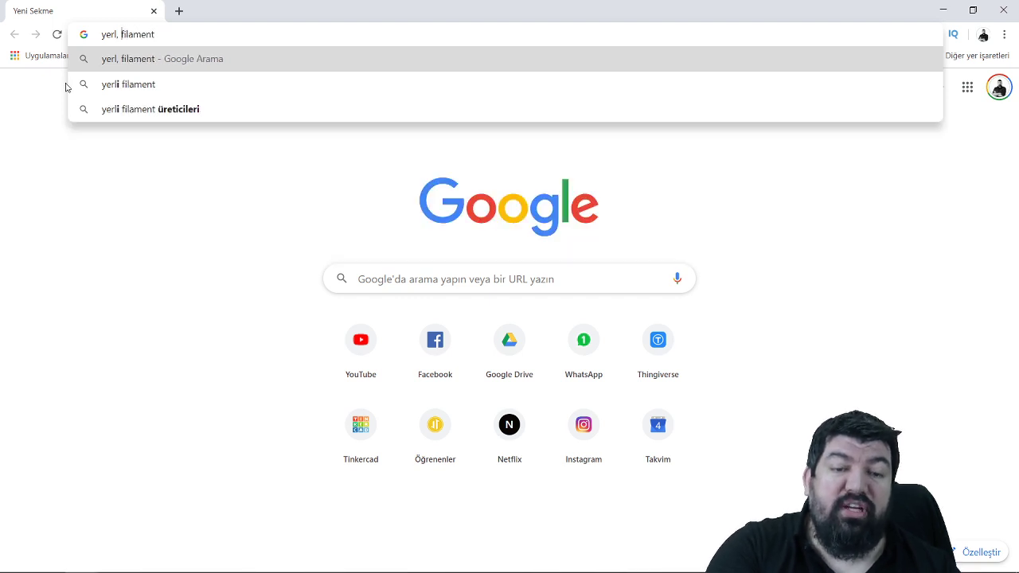
key("Return")
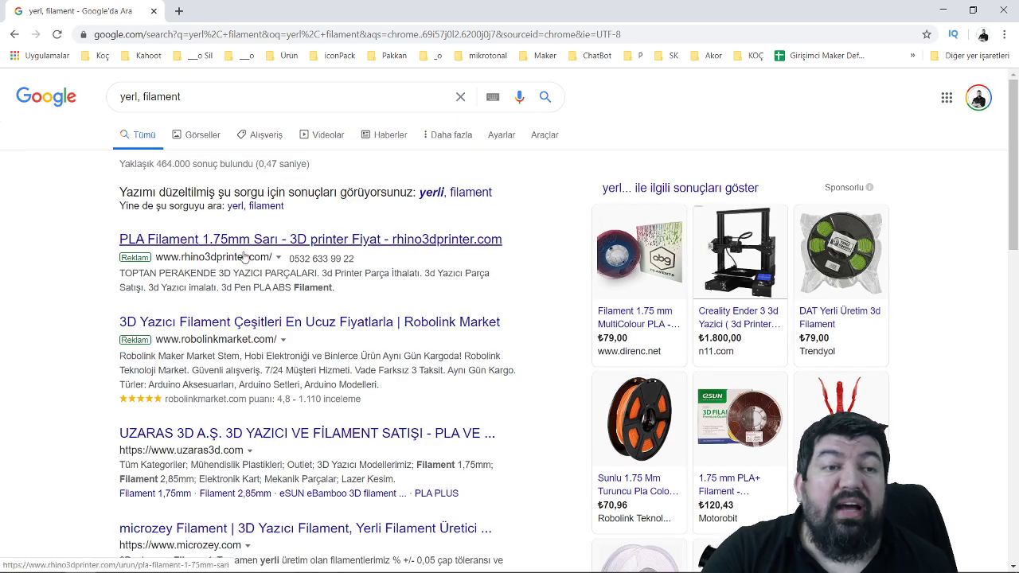
Skim the domestic filament web results, and switch to image results with a search for "uzaras".
scroll(222, 259, "down", 3)
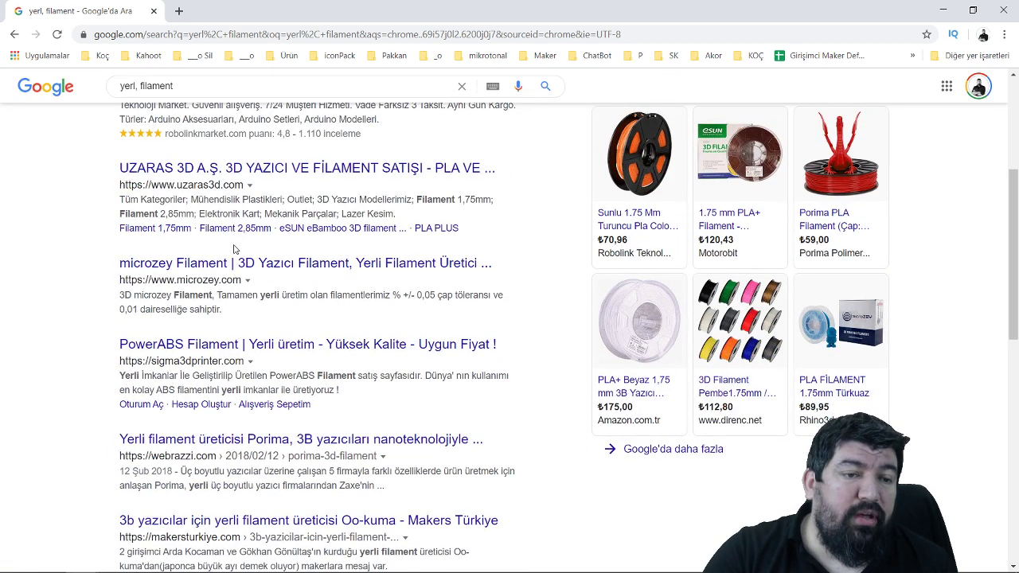
scroll(234, 249, "up", 5)
left_click(211, 139)
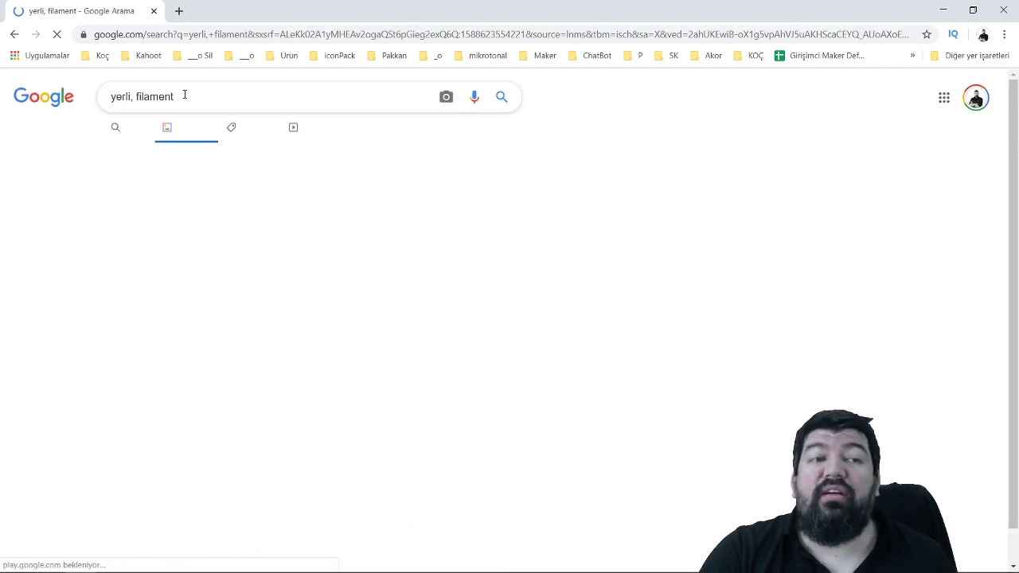
triple_click(184, 94)
type("uzaras")
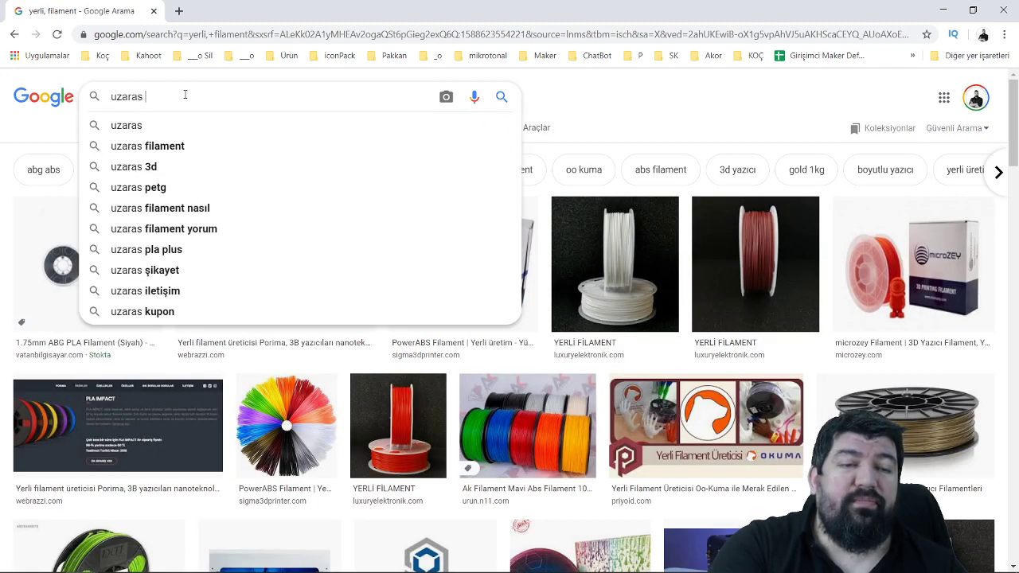
key("Return")
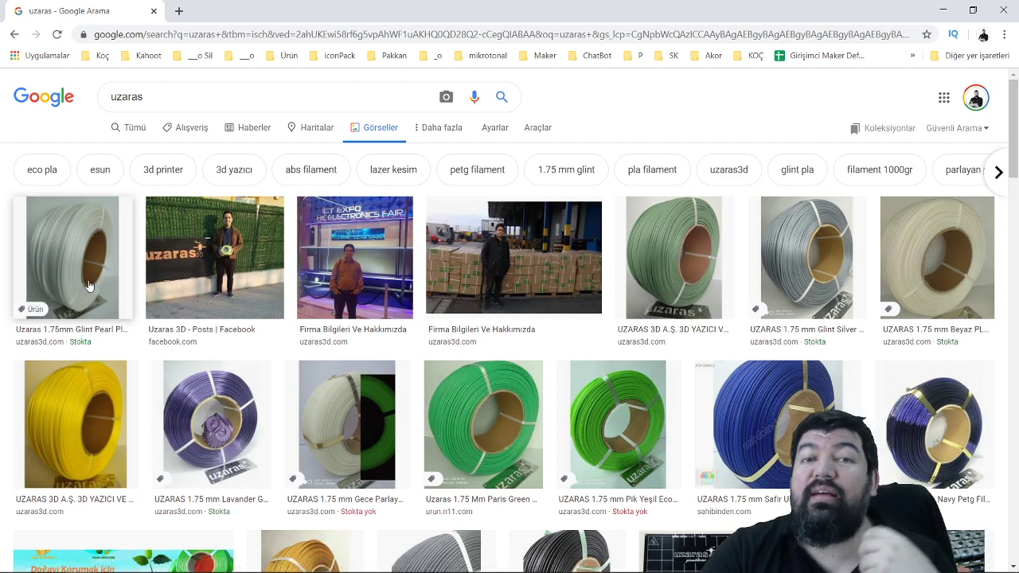
Browse the Uzaras filament images, enlarge the Thingiverse filament holder photo, and close the browser to return to Simplify3D.
scroll(581, 410, "down", 2)
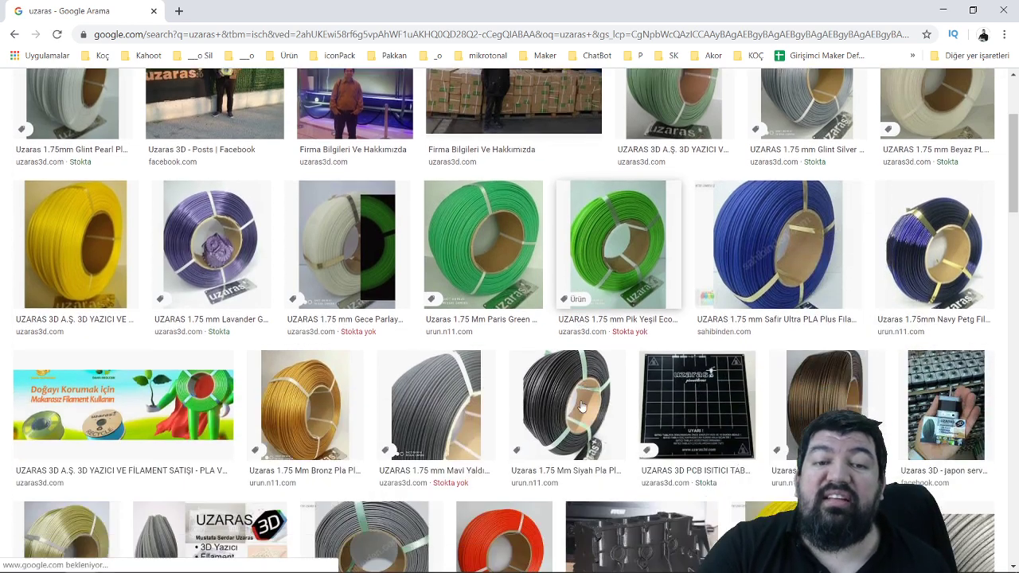
scroll(583, 384, "down", 3)
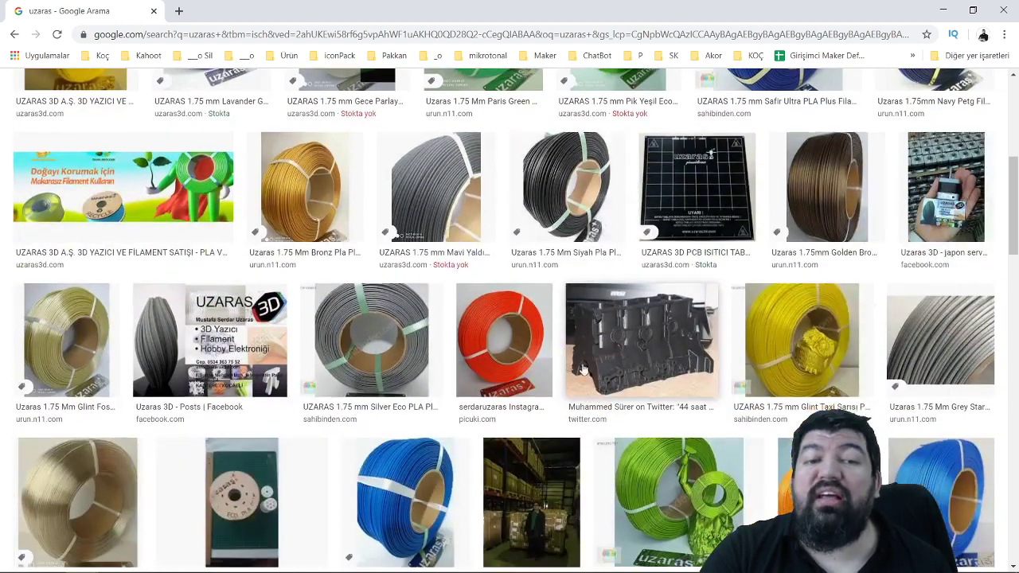
scroll(820, 374, "down", 2)
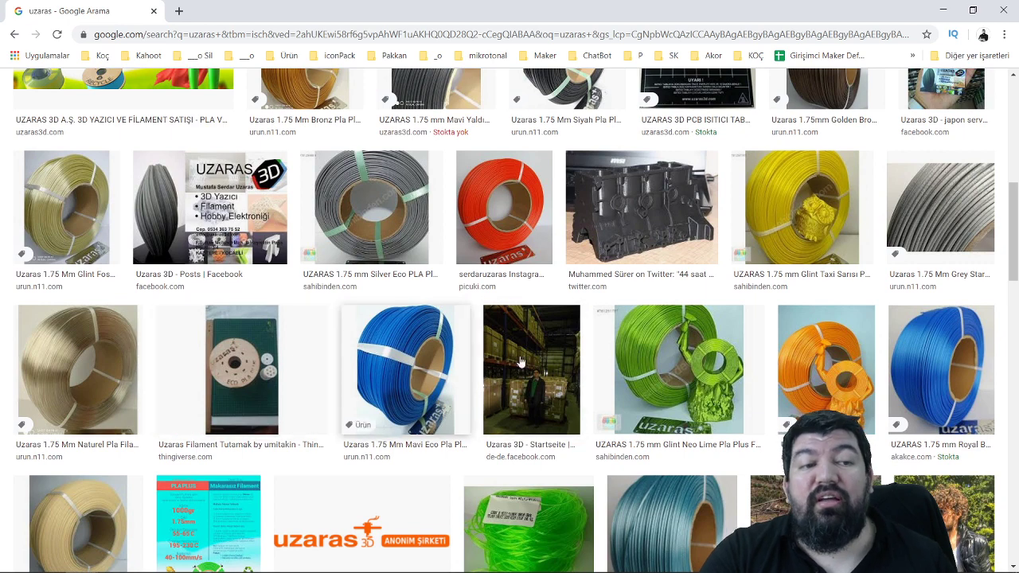
left_click(248, 368)
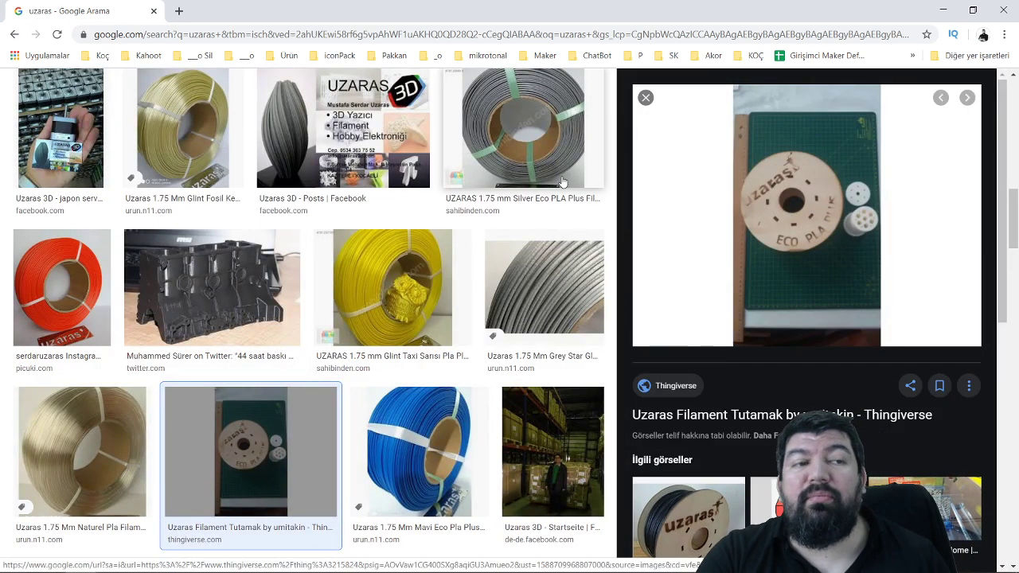
left_click(154, 11)
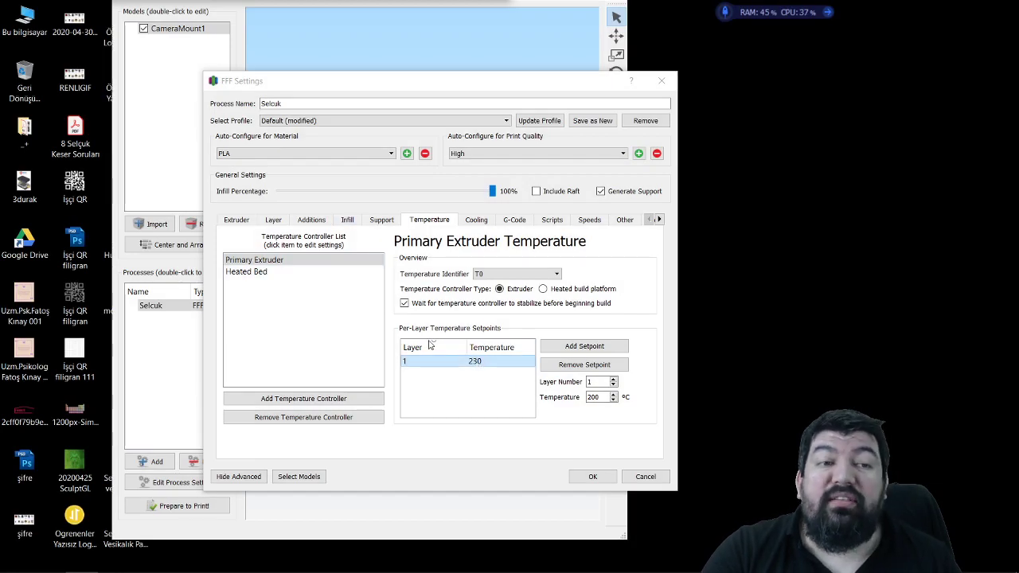
Review the temperature setpoints of the heated bed and primary extruder again, along with the per-layer fan speeds.
left_click(270, 273)
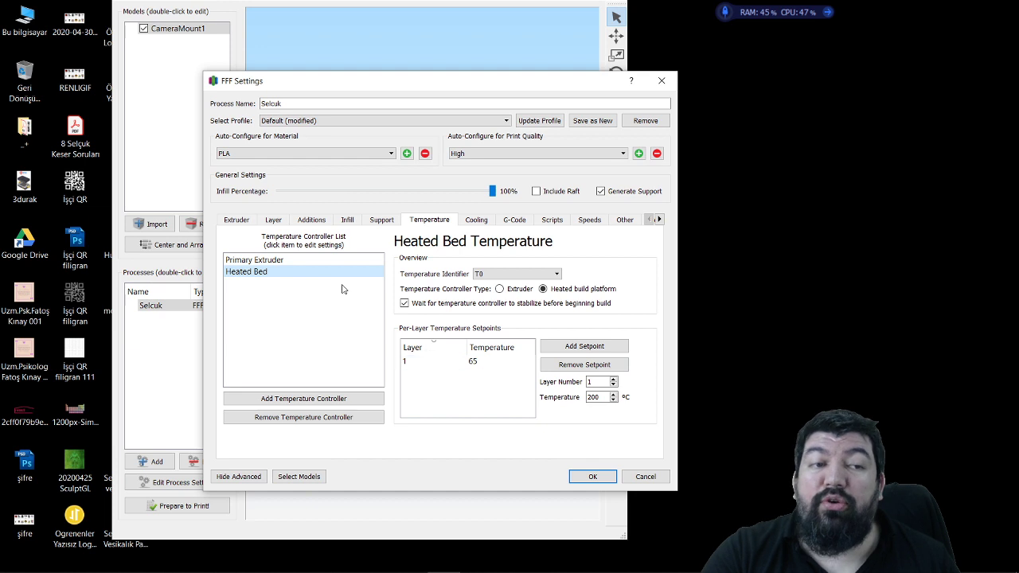
left_click(281, 261)
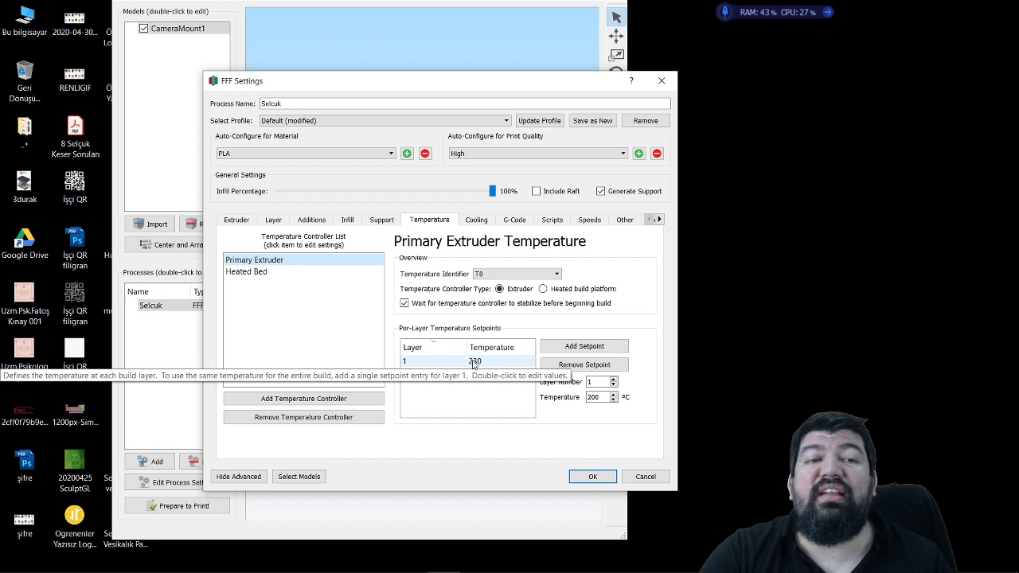
left_click(479, 222)
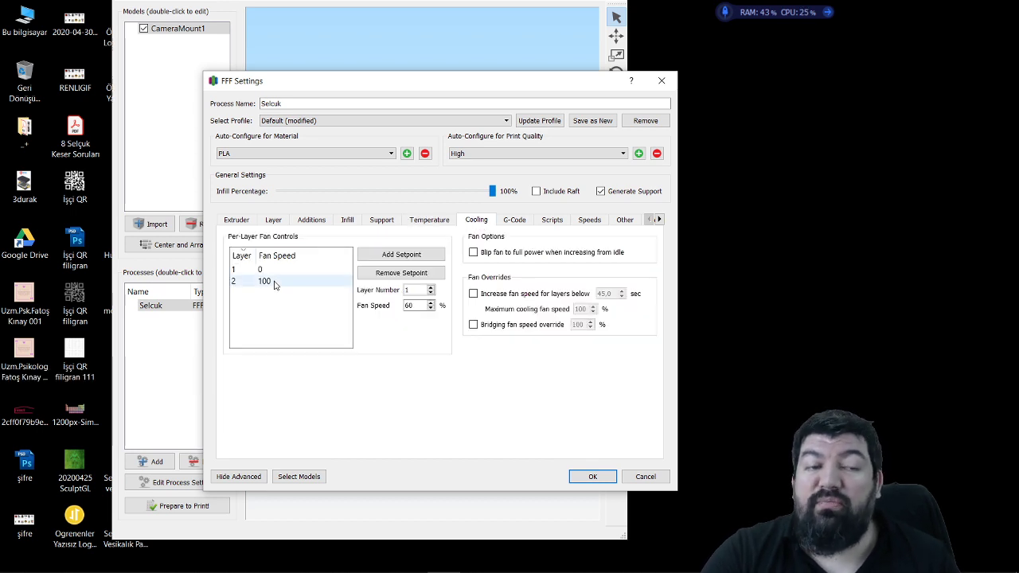
Review the process's G-Code, starting script and speed settings, and close the process settings without saving.
left_click(515, 221)
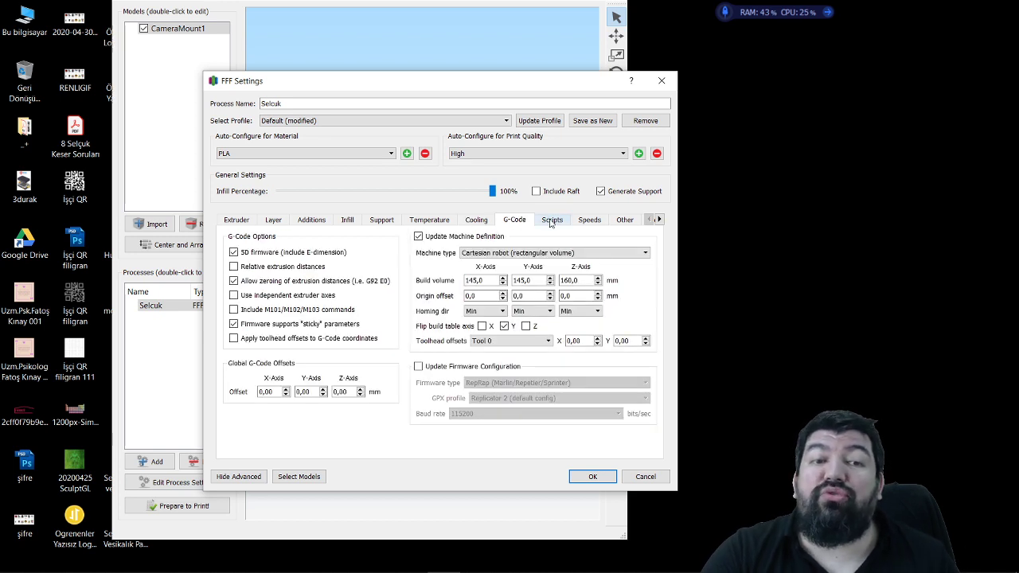
left_click(551, 222)
left_click_drag(309, 263, 244, 265)
left_click(292, 270)
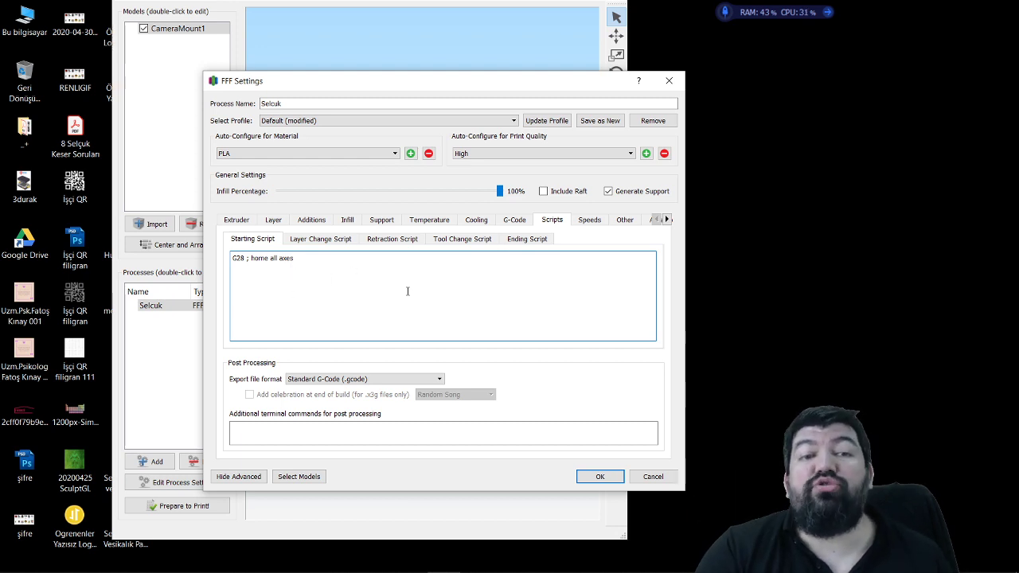
left_click(589, 220)
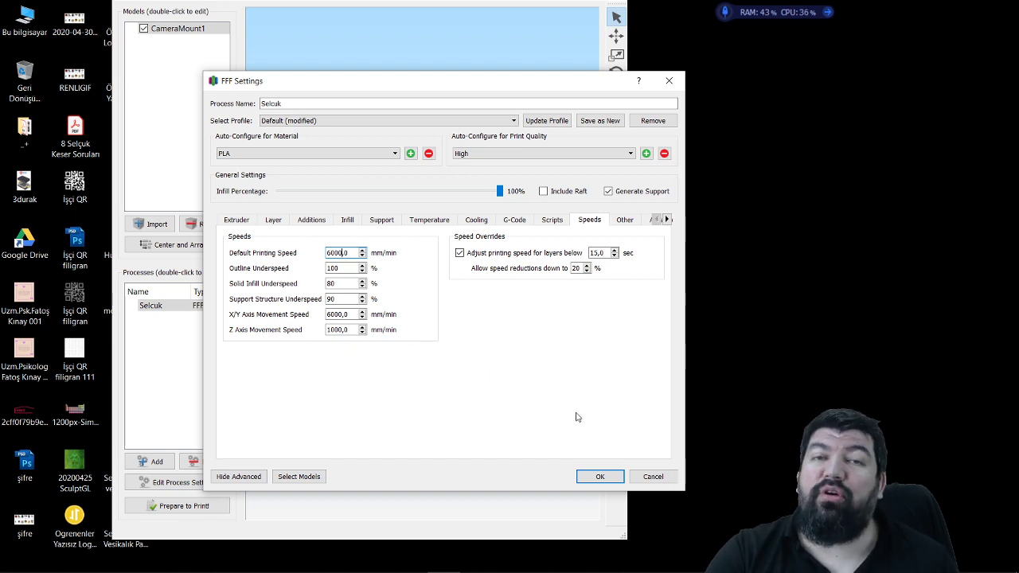
left_click(648, 476)
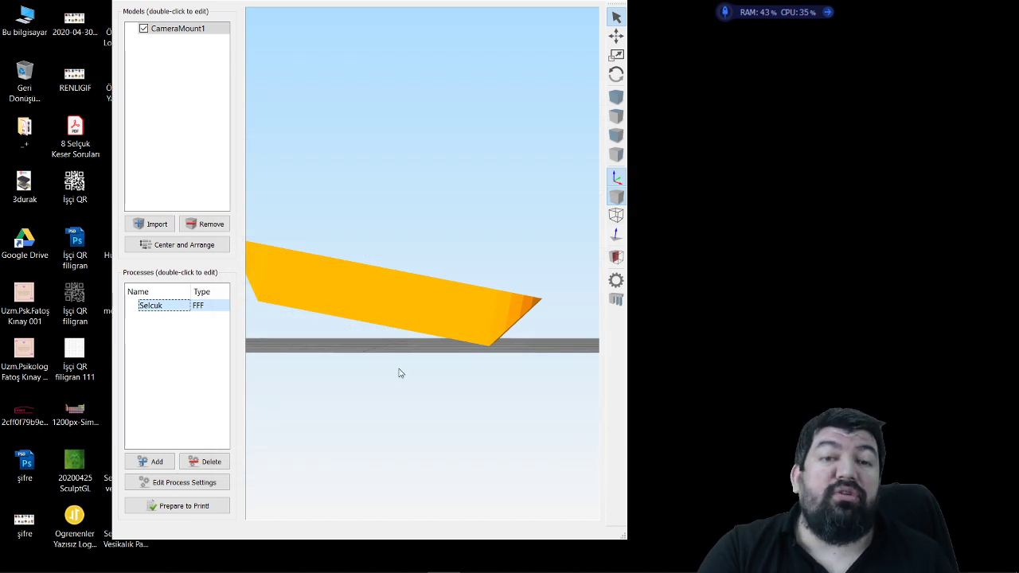
Look at the cross section tool's axis positioning options and close the tool.
left_click(616, 257)
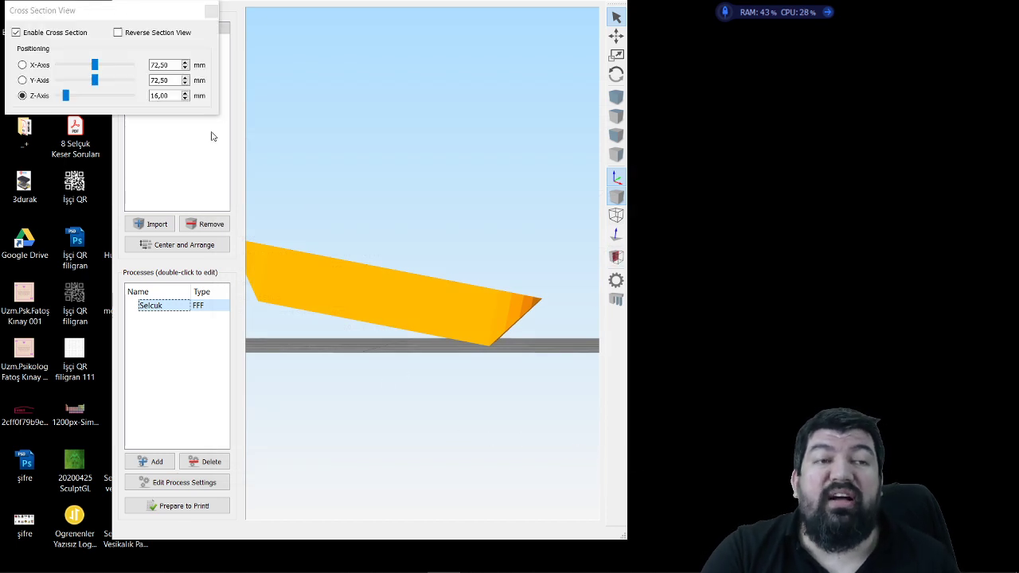
left_click_drag(95, 79, 71, 64)
left_click(210, 10)
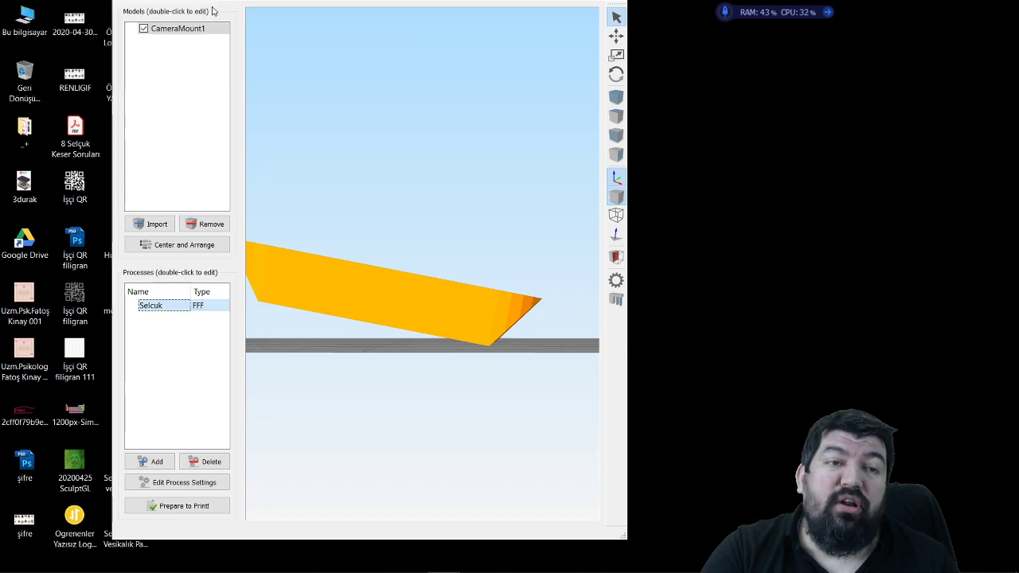
Reopen the Selcuk process settings, look over the available material presets, and close the settings without changes.
left_click_drag(435, 266, 329, 371)
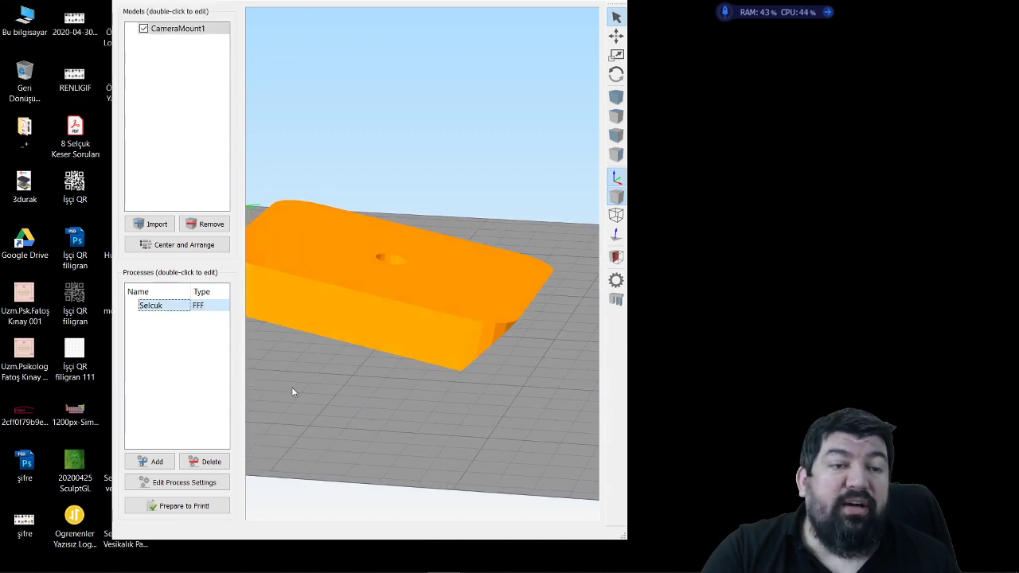
left_click(193, 482)
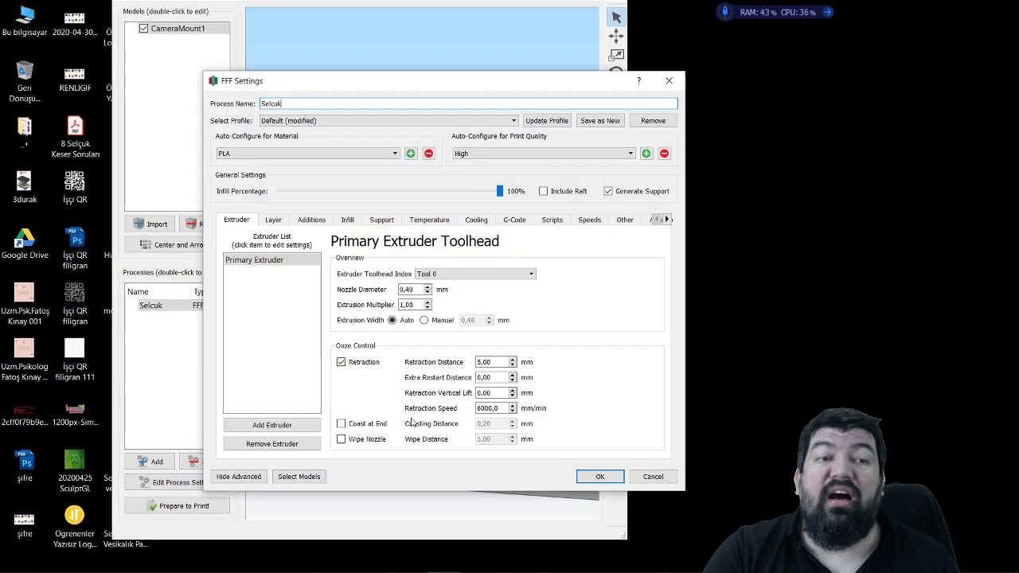
left_click(371, 152)
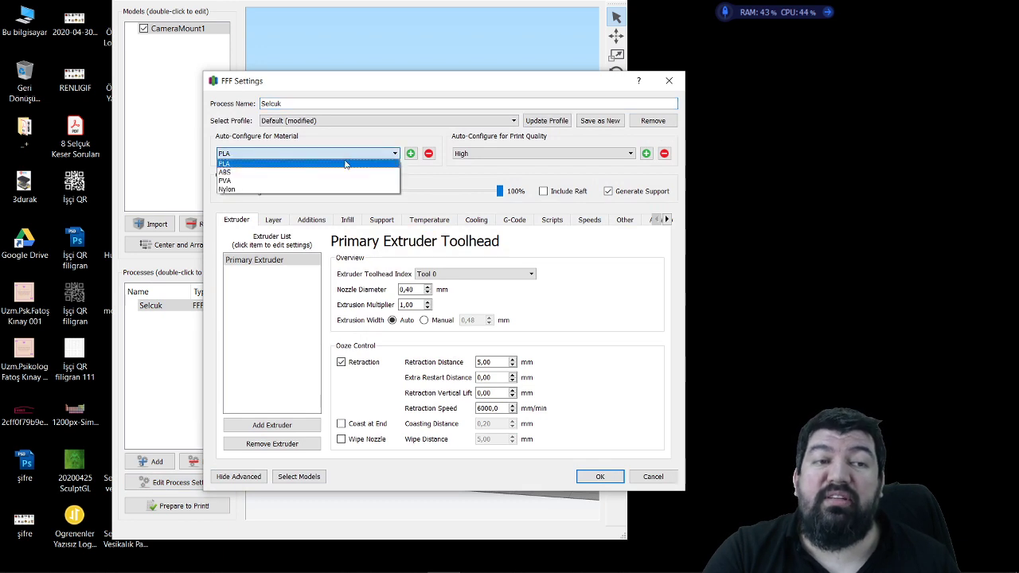
left_click(667, 81)
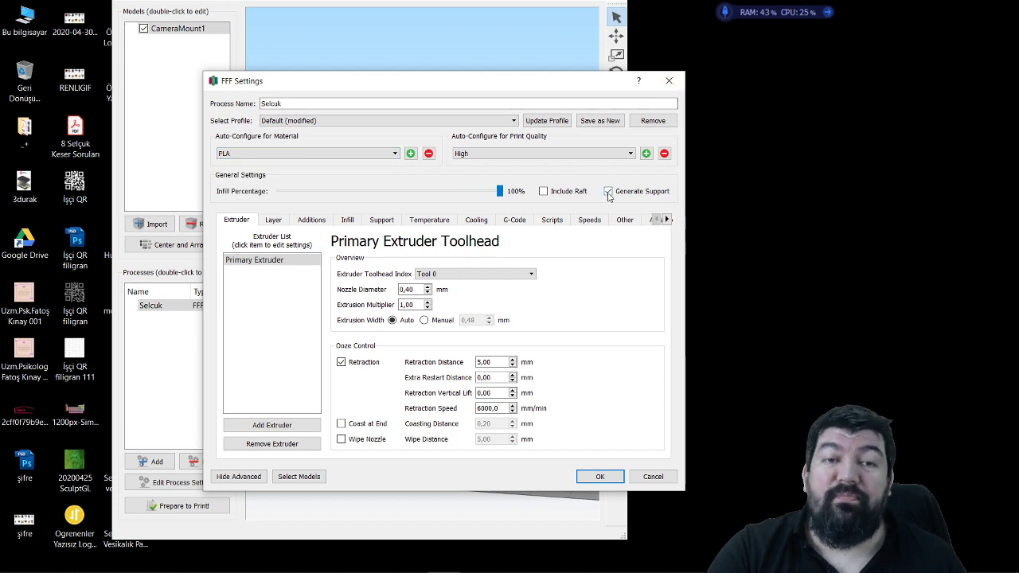
left_click(669, 80)
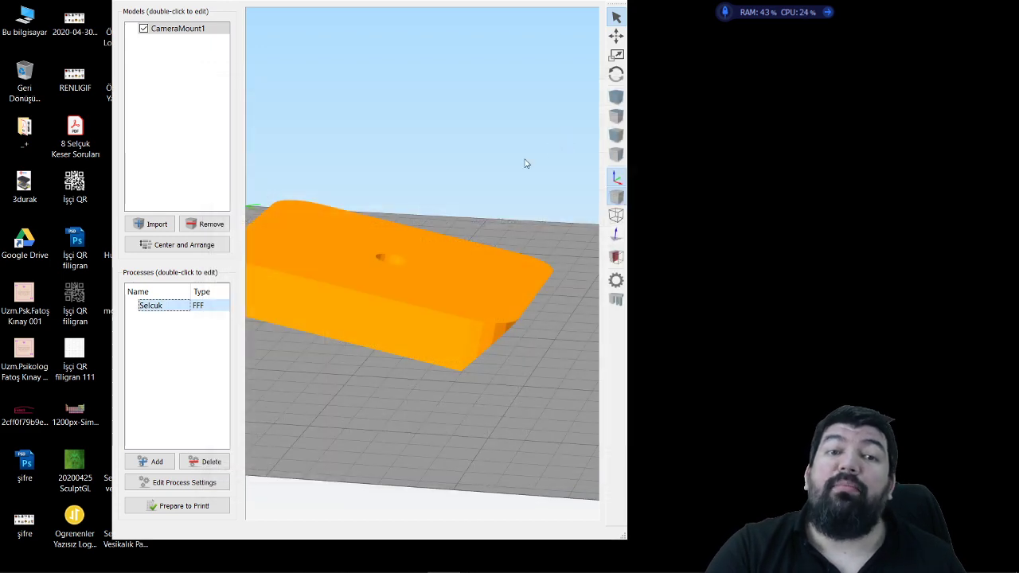
Start manual support placement and add several support pillars beneath the raised, overhanging end of CameraMount1.
left_click(617, 299)
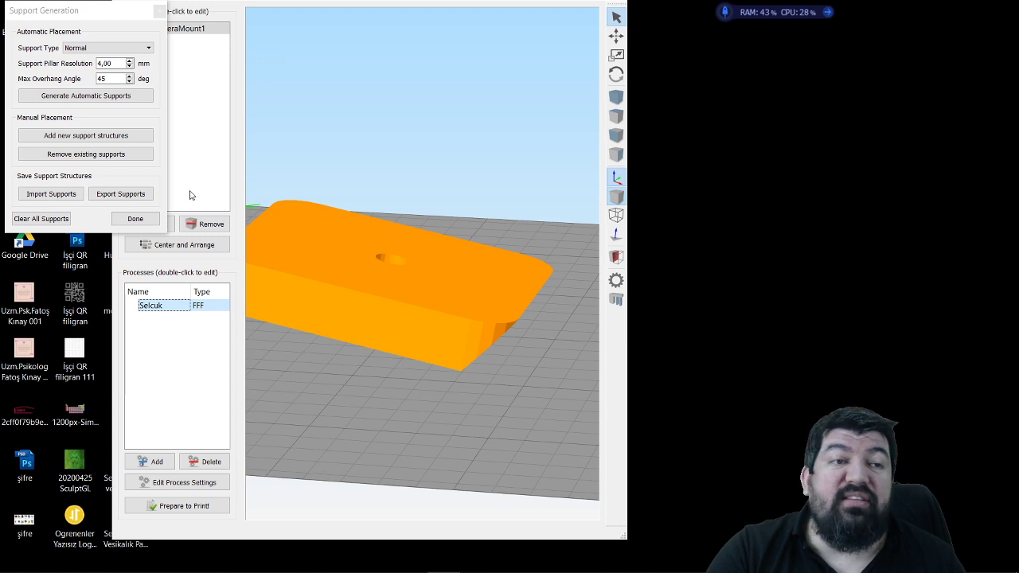
left_click(86, 136)
left_click_drag(273, 326, 470, 303)
left_click(420, 326)
left_click(415, 304)
left_click_drag(399, 295, 423, 332)
left_click(422, 340)
left_click(368, 328)
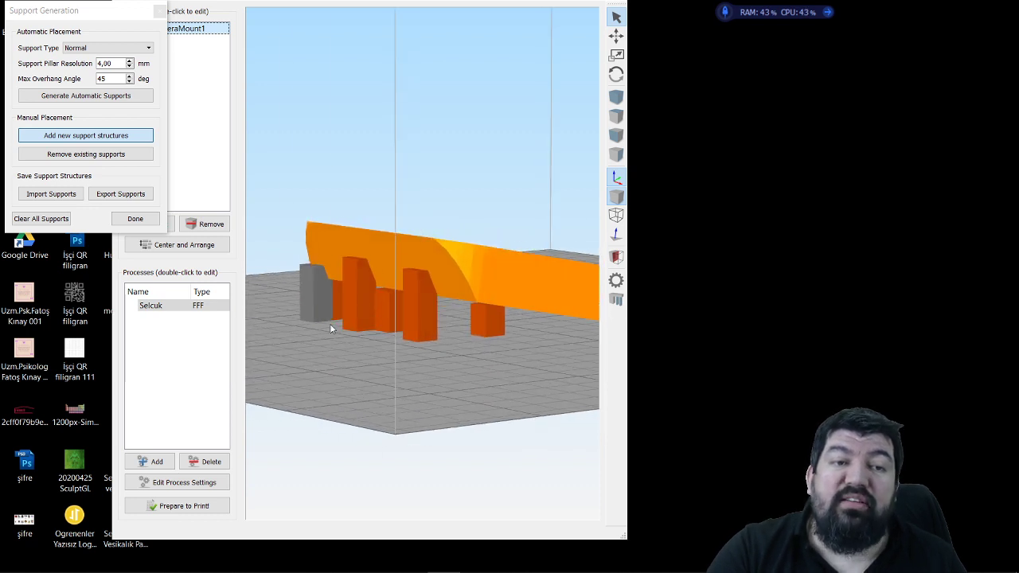
left_click(316, 325)
left_click(462, 341)
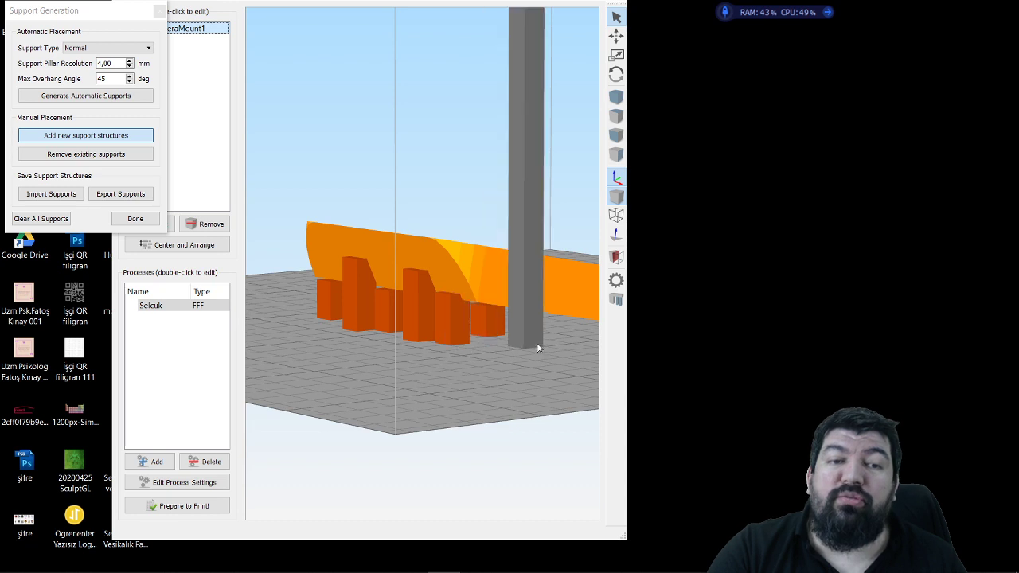
left_click(488, 344)
Add three more support pillars beneath the lower part of CameraMount1's sloping underside.
left_click_drag(488, 342, 390, 343)
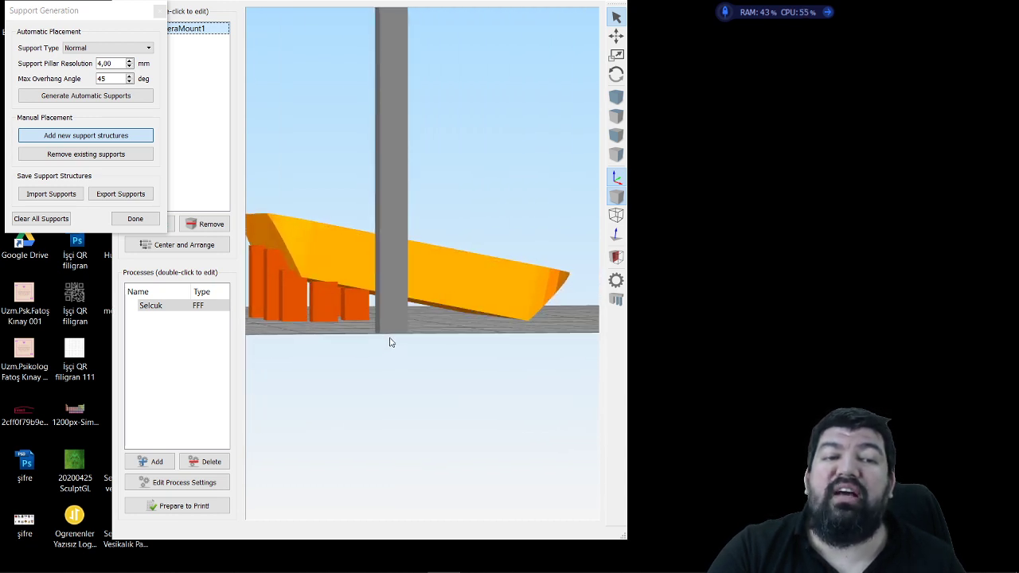
left_click(392, 317)
left_click(436, 318)
left_click(467, 317)
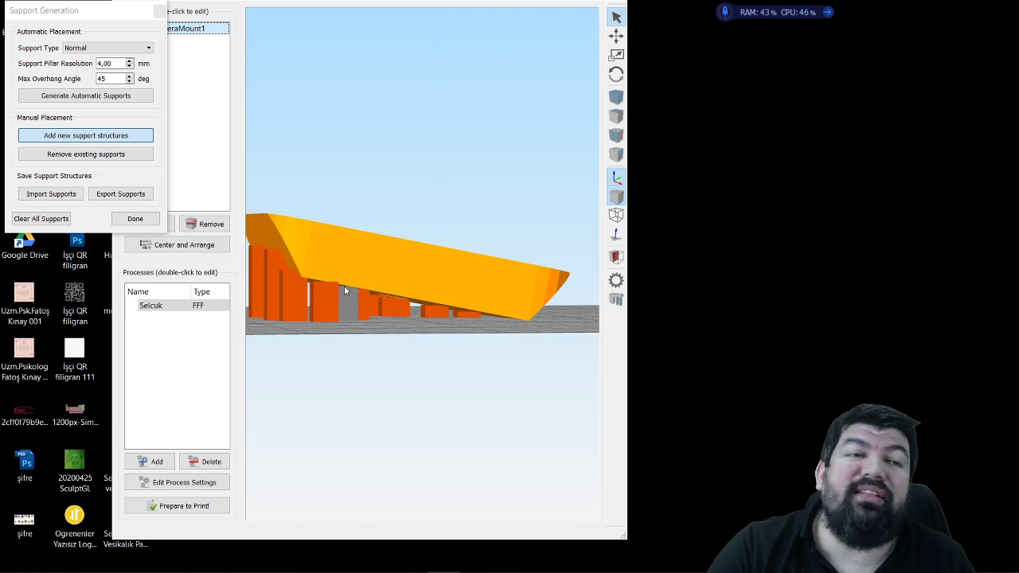
Clear all support structures from CameraMount1 and finish support generation.
left_click(69, 156)
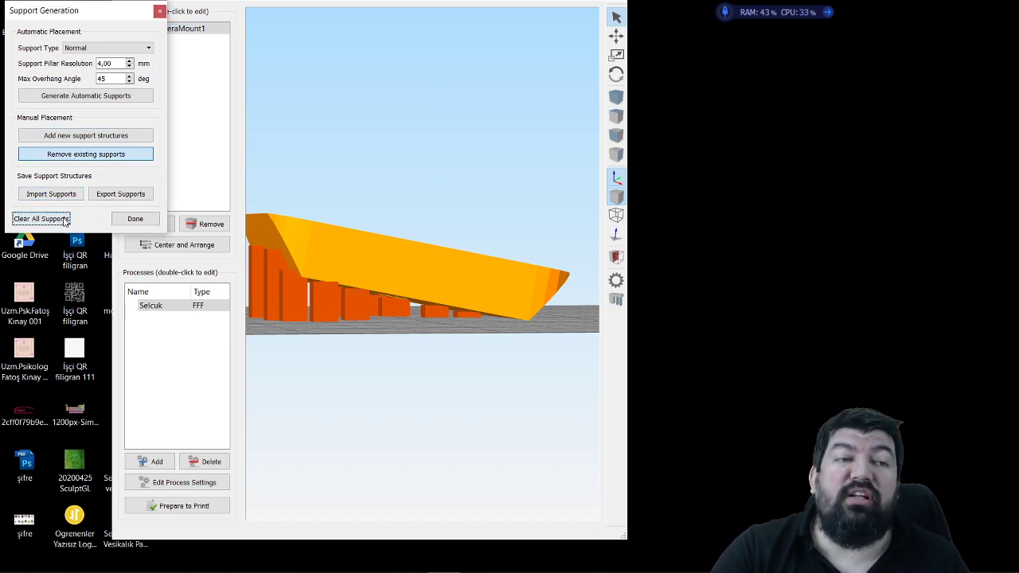
left_click(65, 220)
left_click(135, 219)
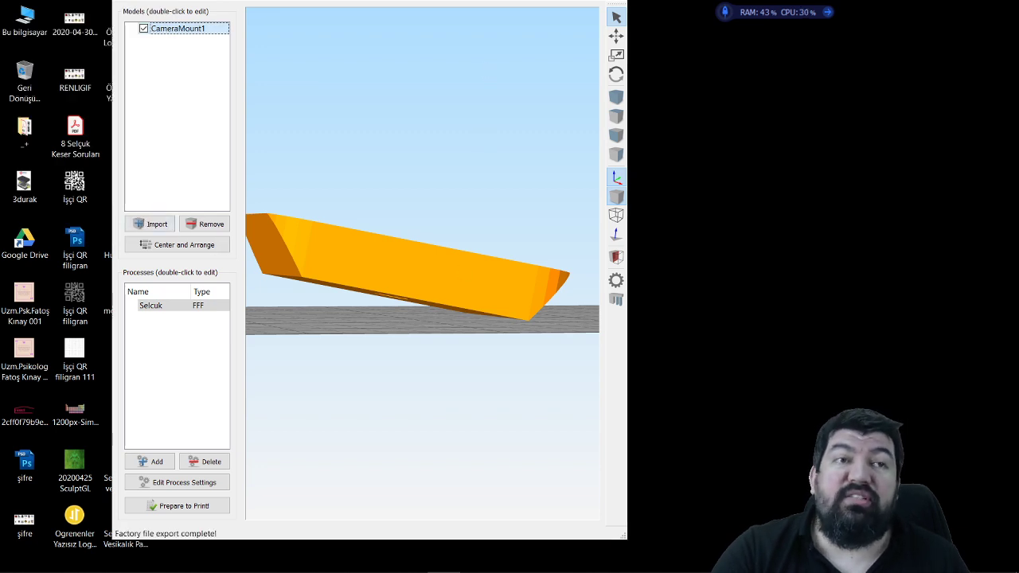
Switch to the Chrome browser in a maximized window and open thingiverse.com.
key("super+d")
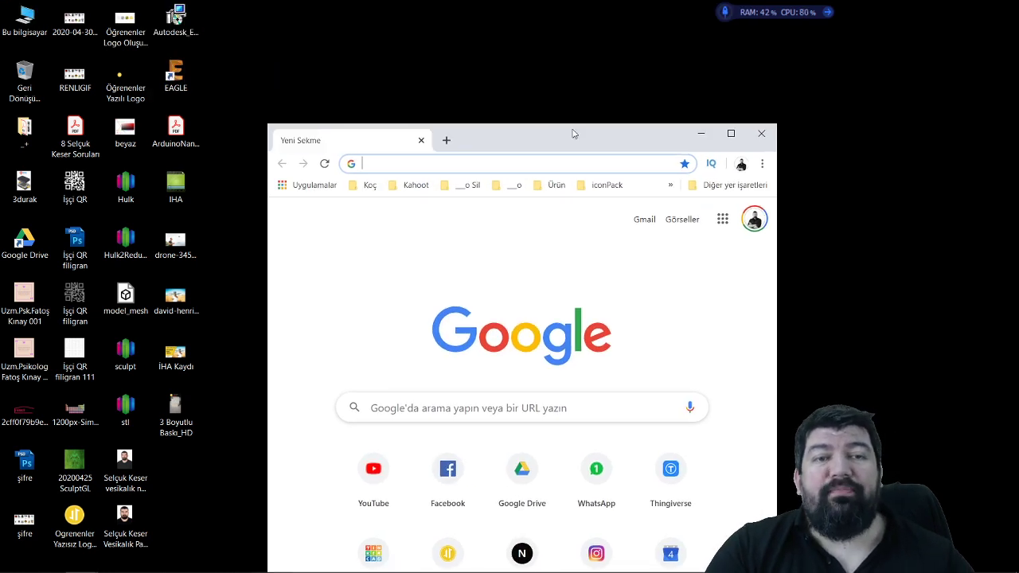
double_click(571, 133)
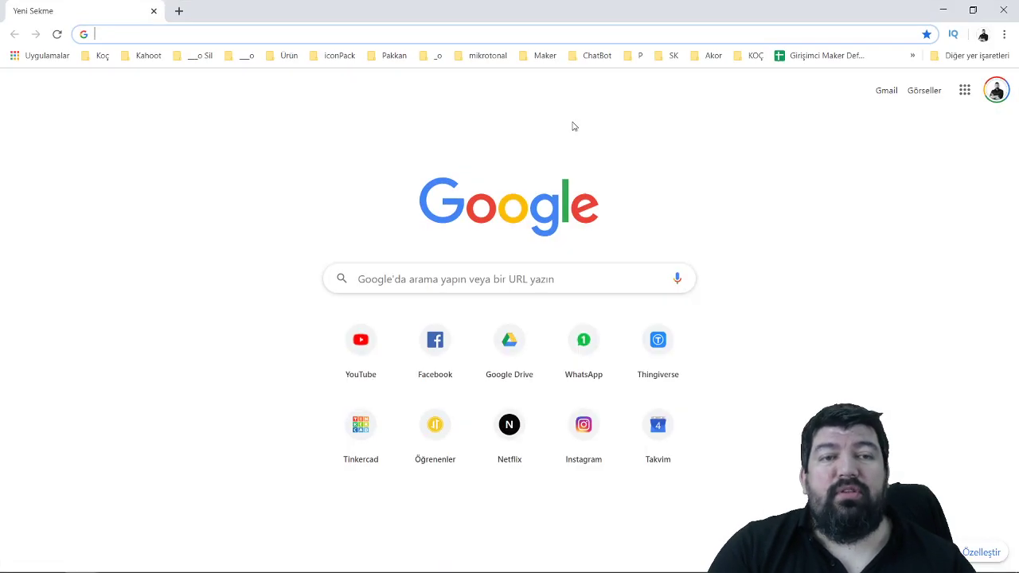
type("thingi")
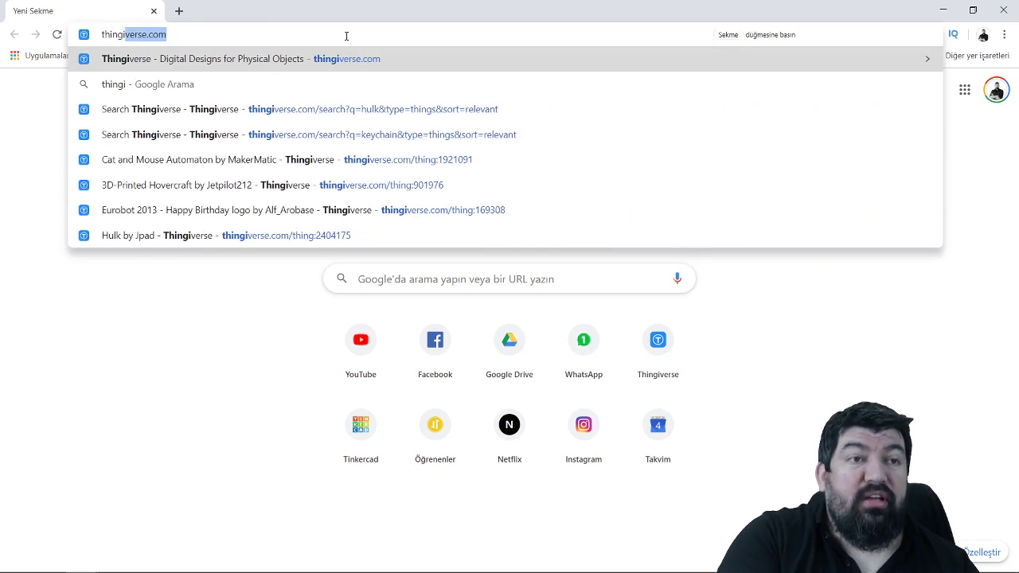
key("Return")
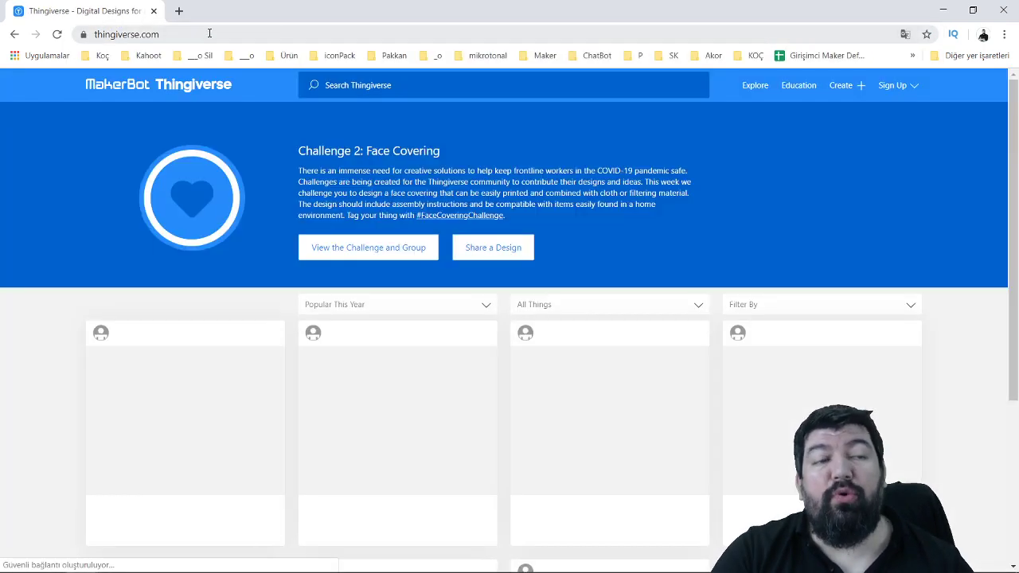